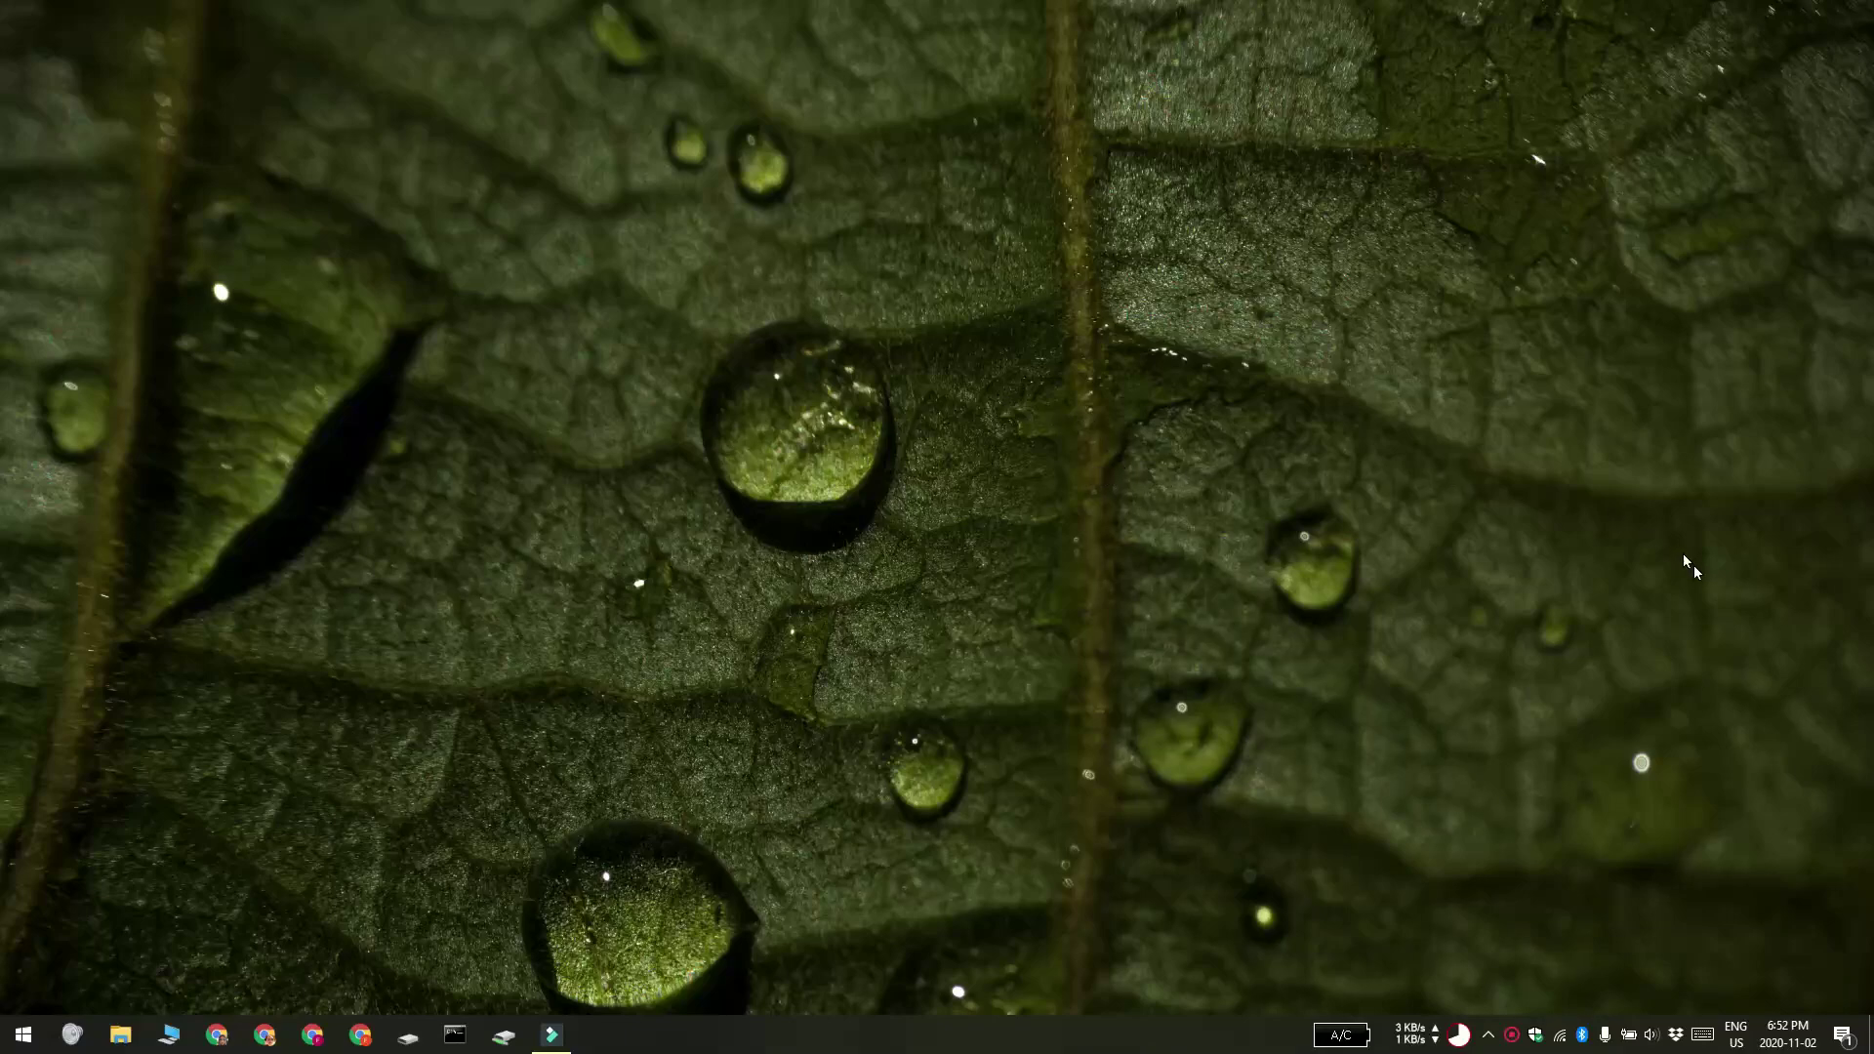
Check the installed keyboard layouts, then open Advanced keyboard settings under Devices > Typing
{"action": "left_click", "coordinate": [1736, 1034]}
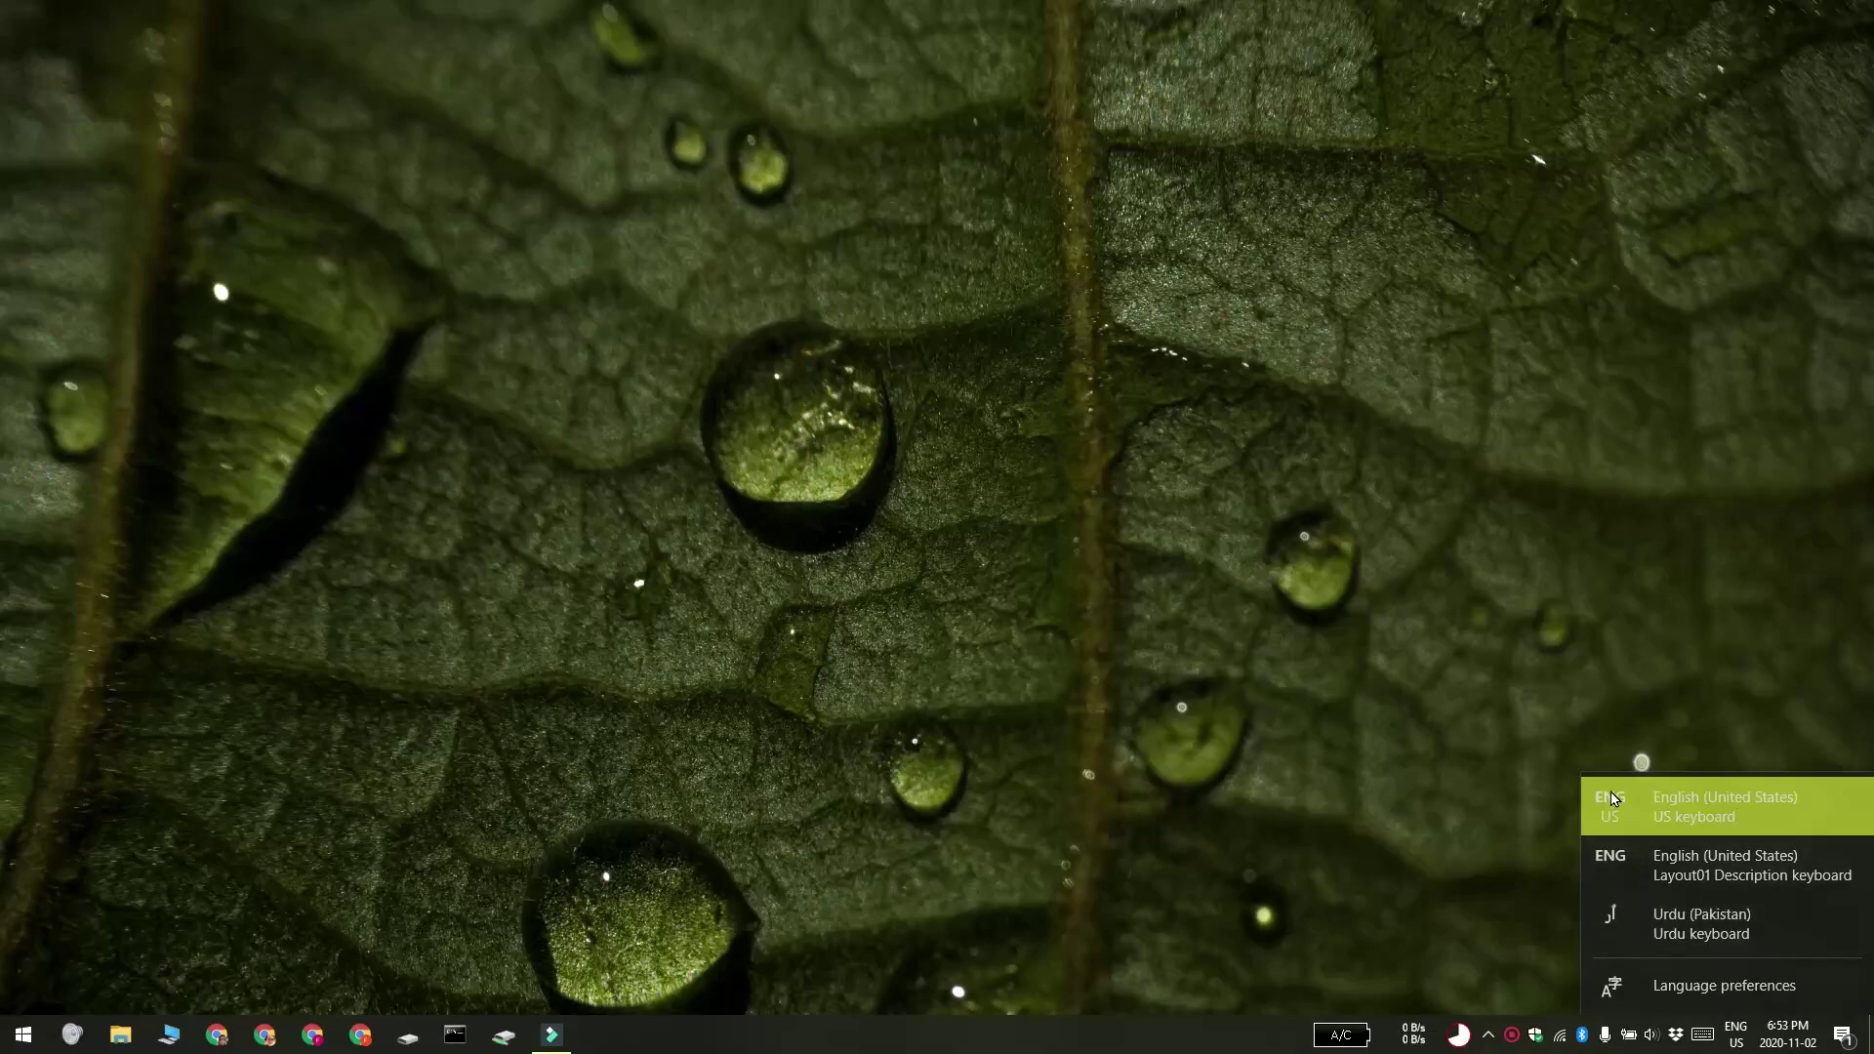
{"action": "key", "text": "Escape"}
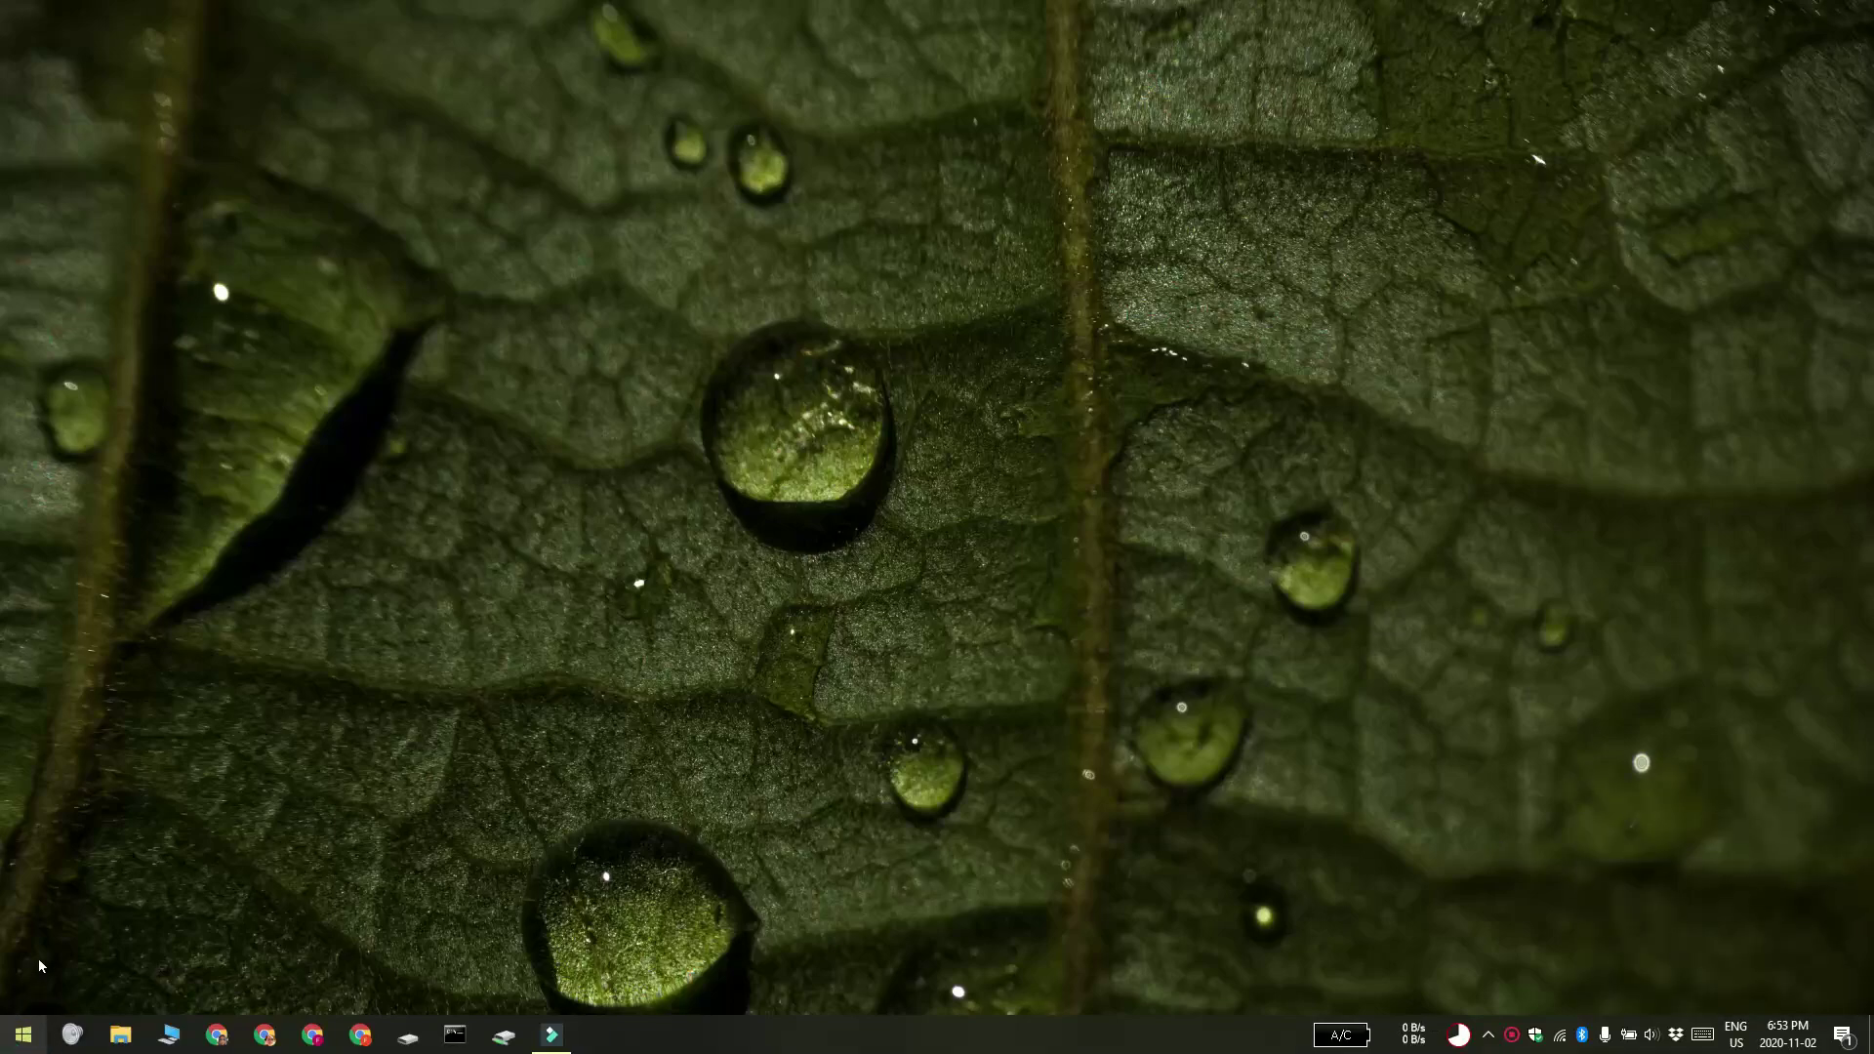
{"action": "left_click", "coordinate": [24, 1036]}
{"action": "left_click", "coordinate": [73, 945]}
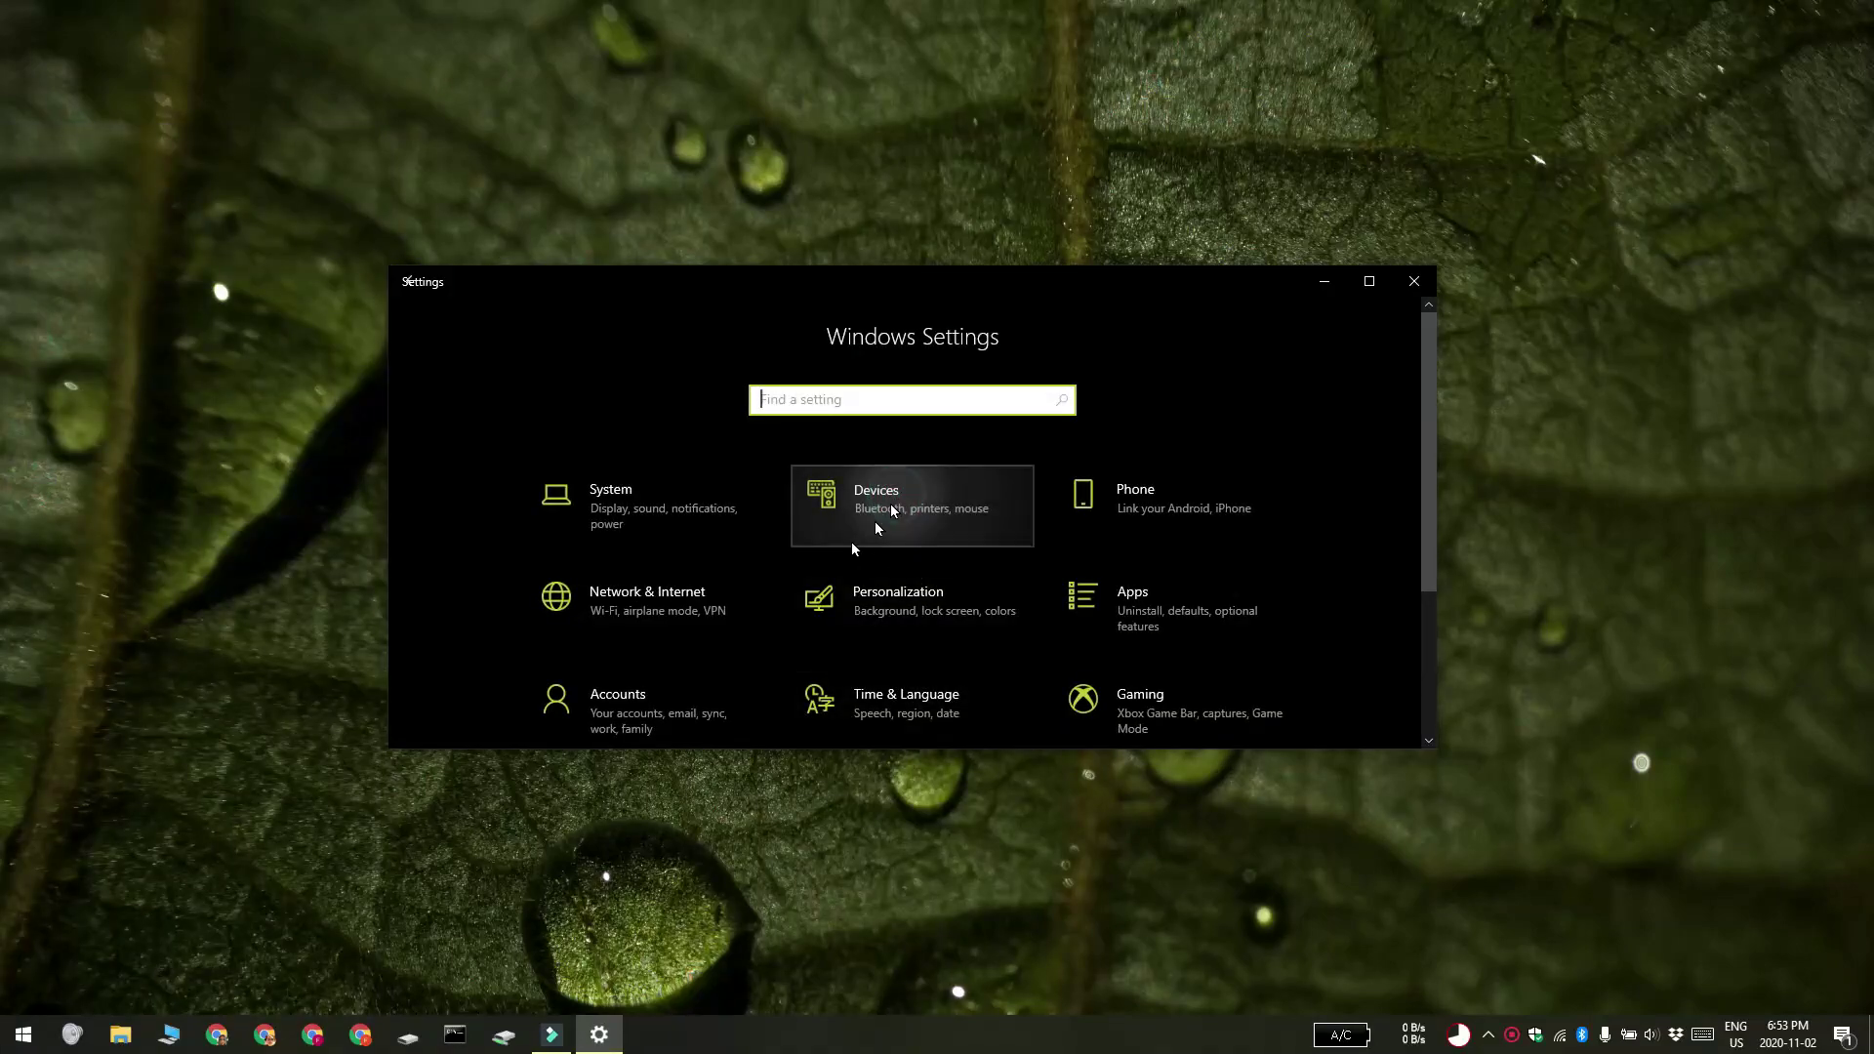
{"action": "left_click", "coordinate": [879, 513]}
{"action": "left_click", "coordinate": [456, 670]}
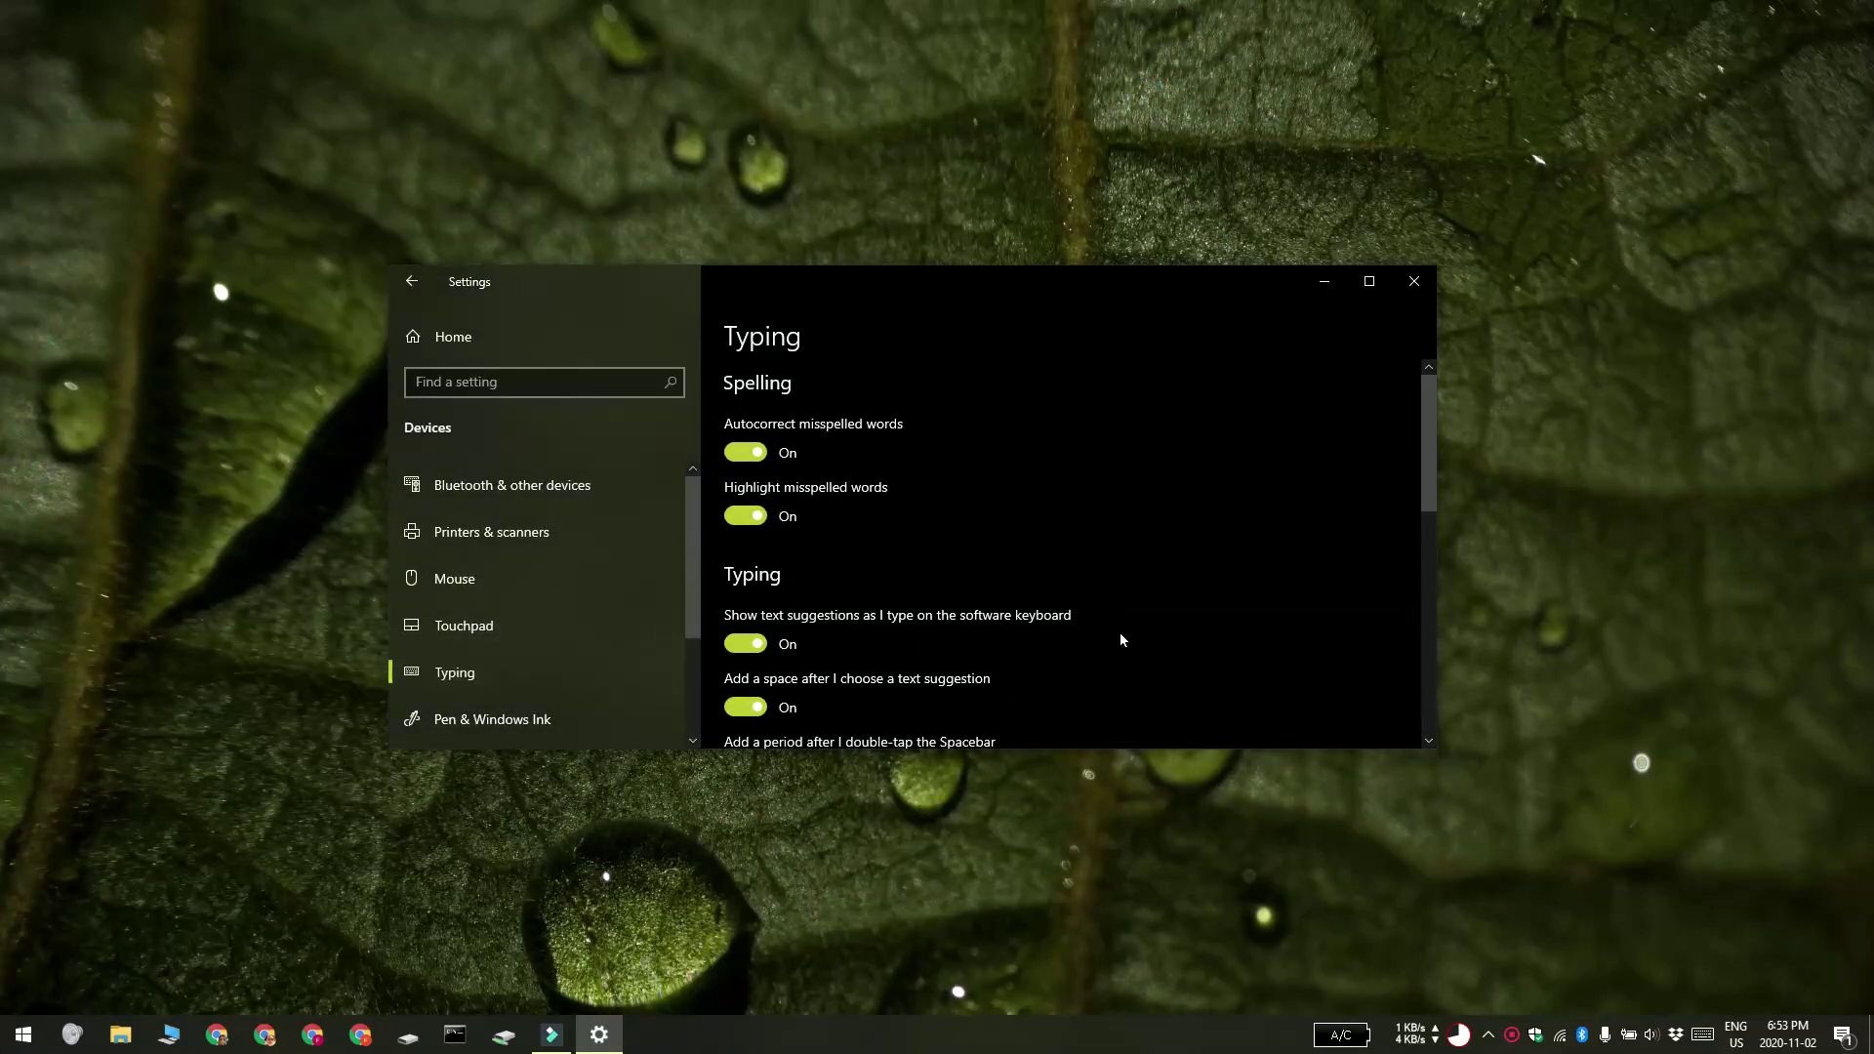
{"action": "scroll", "coordinate": [1121, 634], "scroll_direction": "down", "scroll_amount": 3}
{"action": "scroll", "coordinate": [1120, 632], "scroll_direction": "down", "scroll_amount": 3}
{"action": "scroll", "coordinate": [1121, 630], "scroll_direction": "down", "scroll_amount": 3}
{"action": "scroll", "coordinate": [1125, 638], "scroll_direction": "down", "scroll_amount": 3}
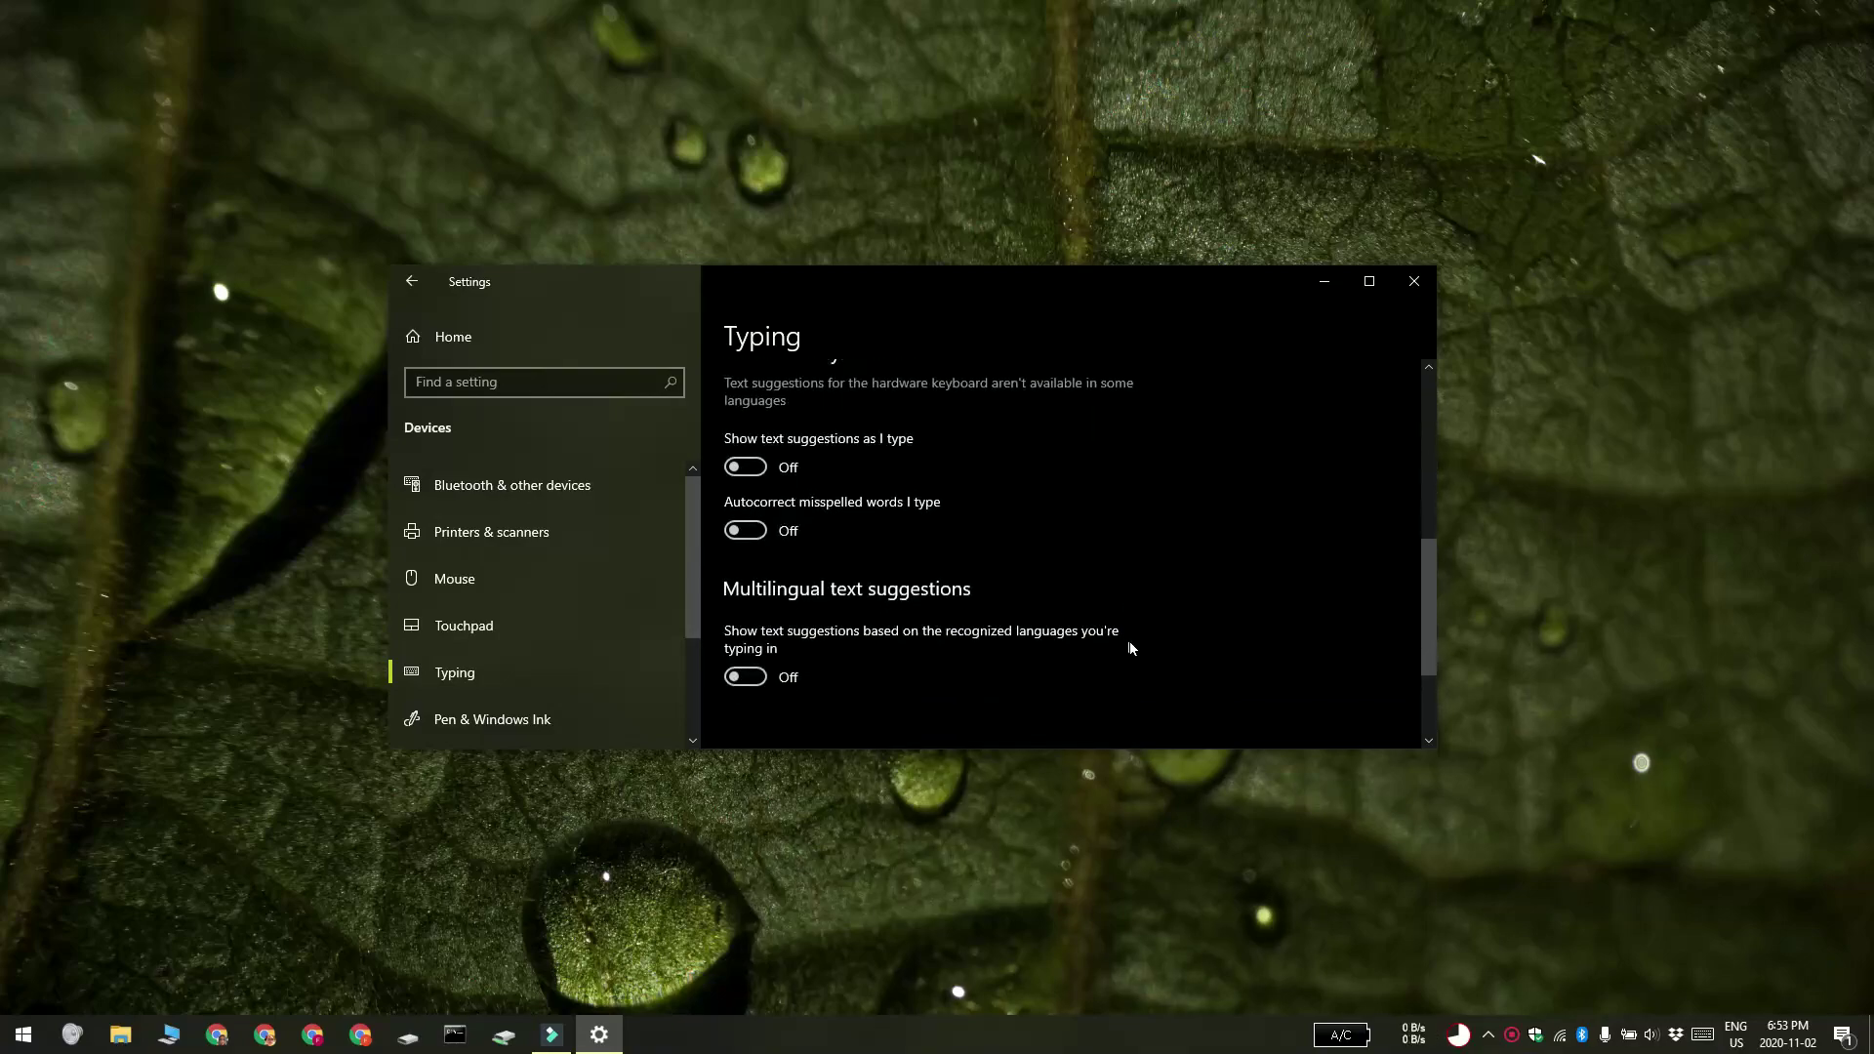
{"action": "scroll", "coordinate": [1130, 642], "scroll_direction": "down", "scroll_amount": 2}
{"action": "left_click", "coordinate": [876, 633]}
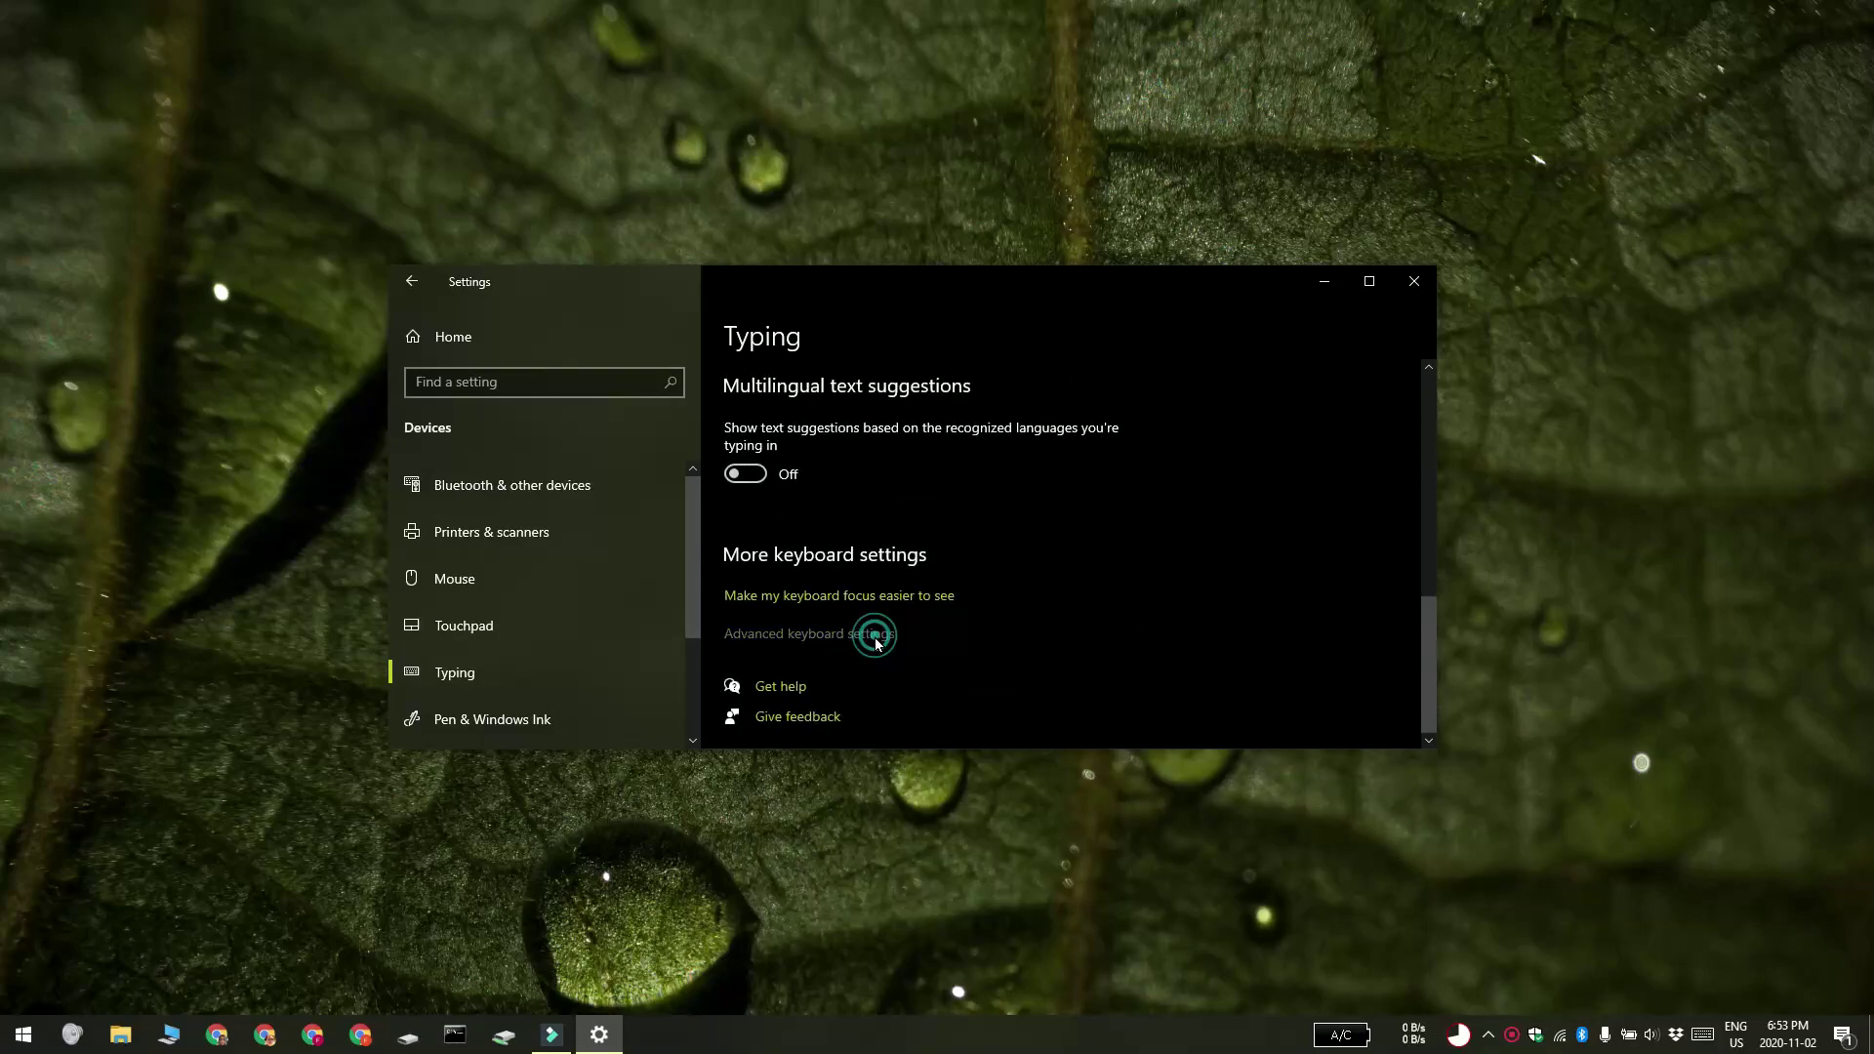
{"action": "scroll", "coordinate": [877, 649], "scroll_direction": "down", "scroll_amount": 1}
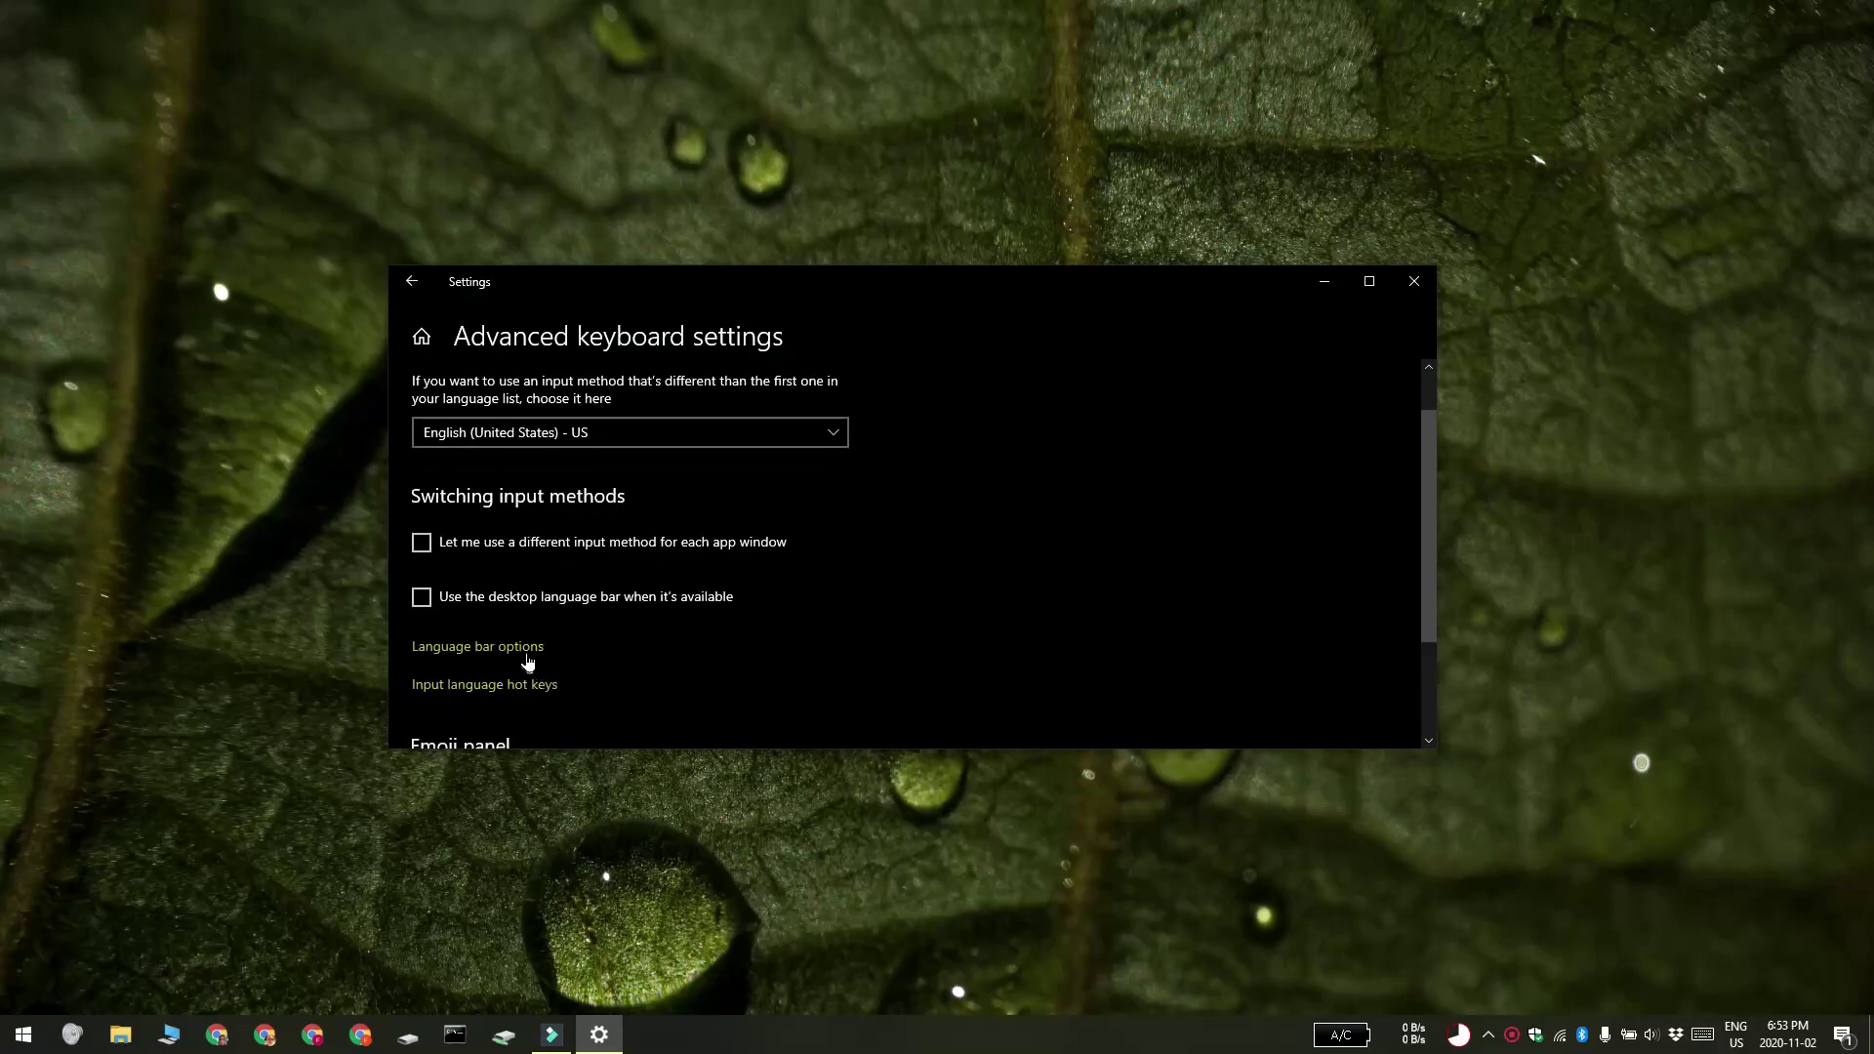
Open Language bar options with Settings minimised and the dialog centred, on Advanced Key Settings
{"action": "left_click", "coordinate": [499, 647]}
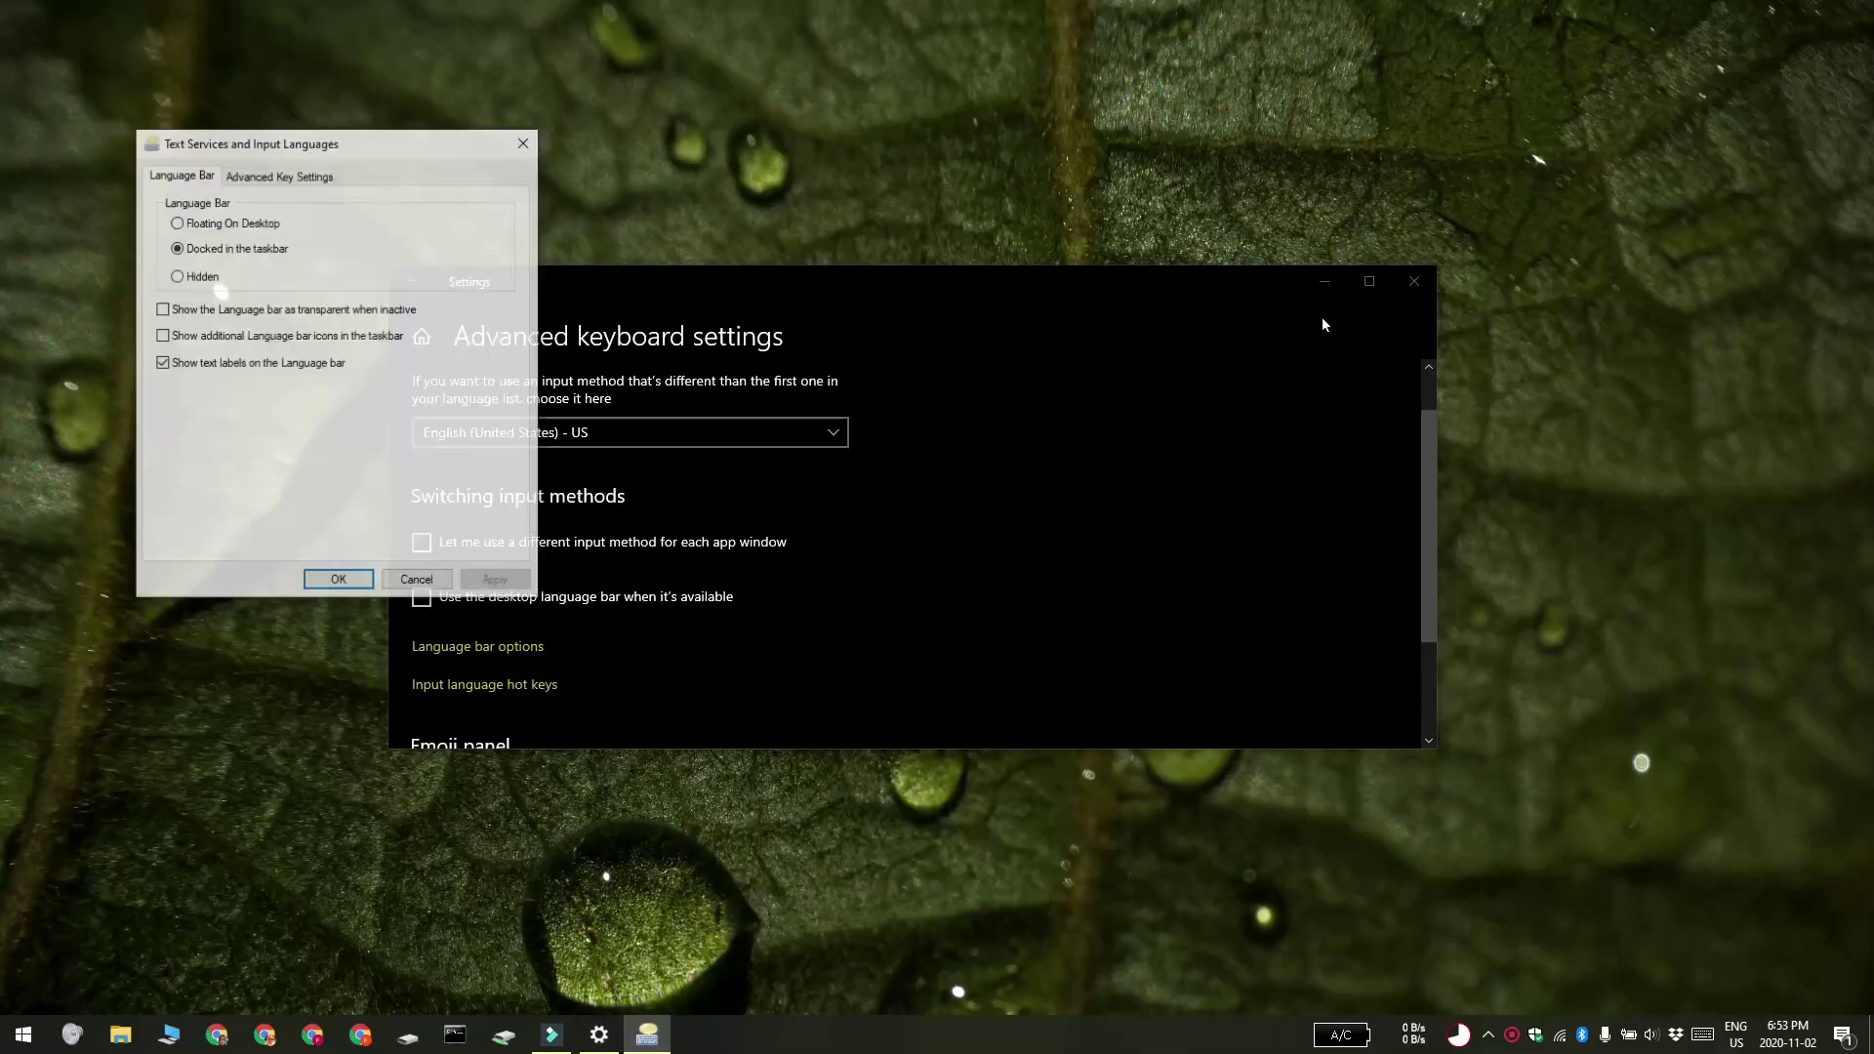
{"action": "left_click", "coordinate": [1322, 286]}
{"action": "left_click_drag", "start_coordinate": [433, 142], "coordinate": [1055, 291]}
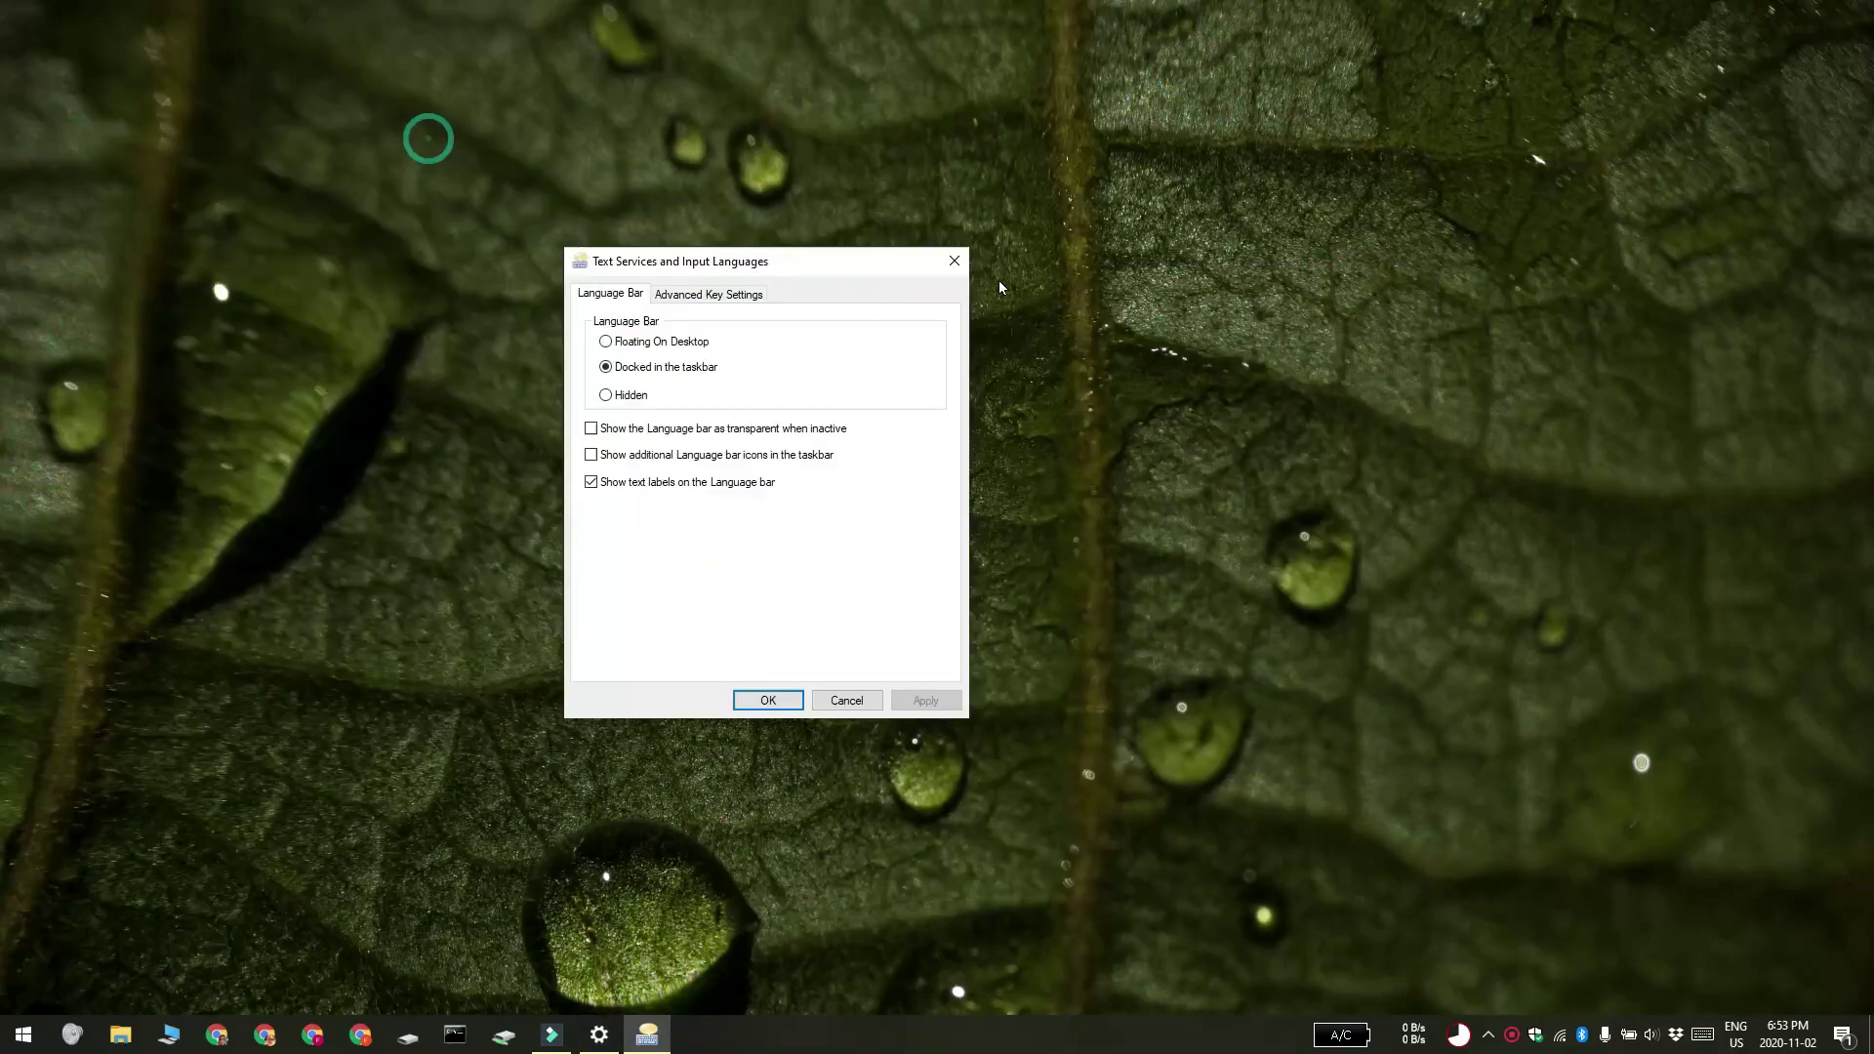
{"action": "left_click", "coordinate": [923, 326]}
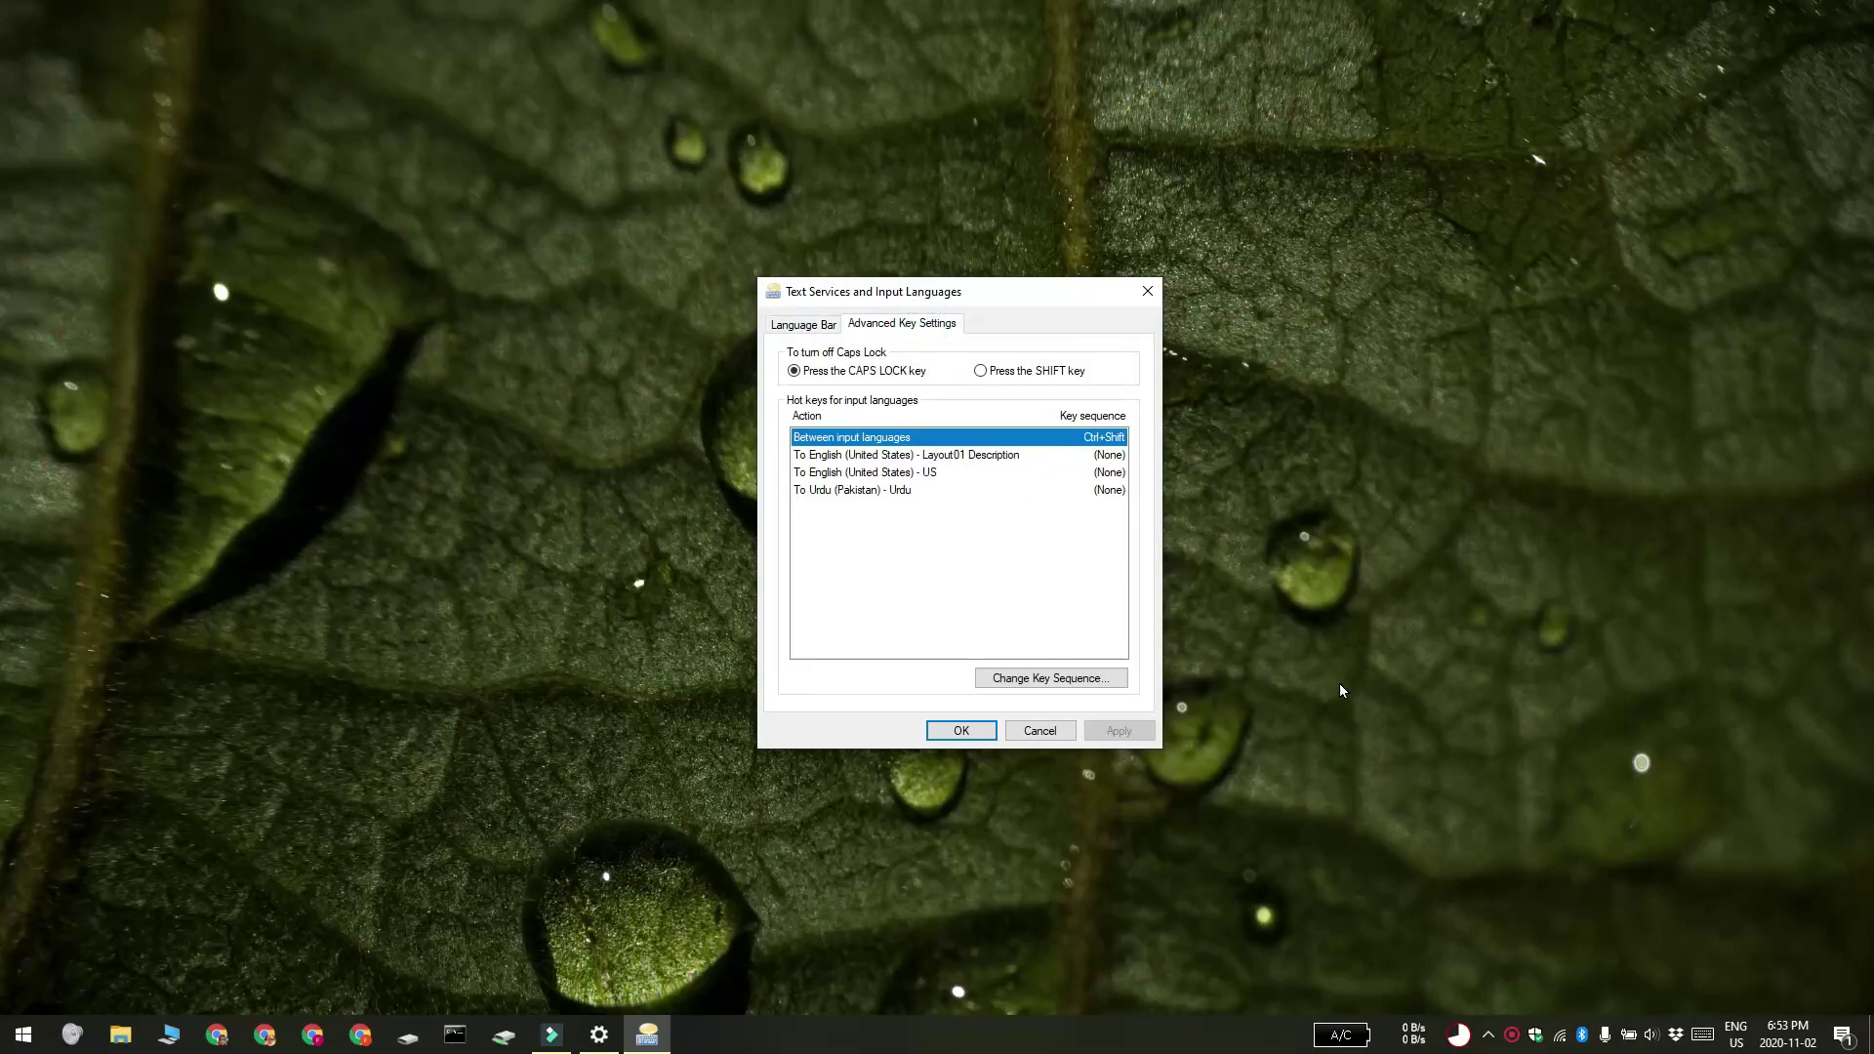
Inspect the English and Urdu hotkey entries, then cycle input languages with Win+Space to Urdu
{"action": "left_click", "coordinate": [856, 456]}
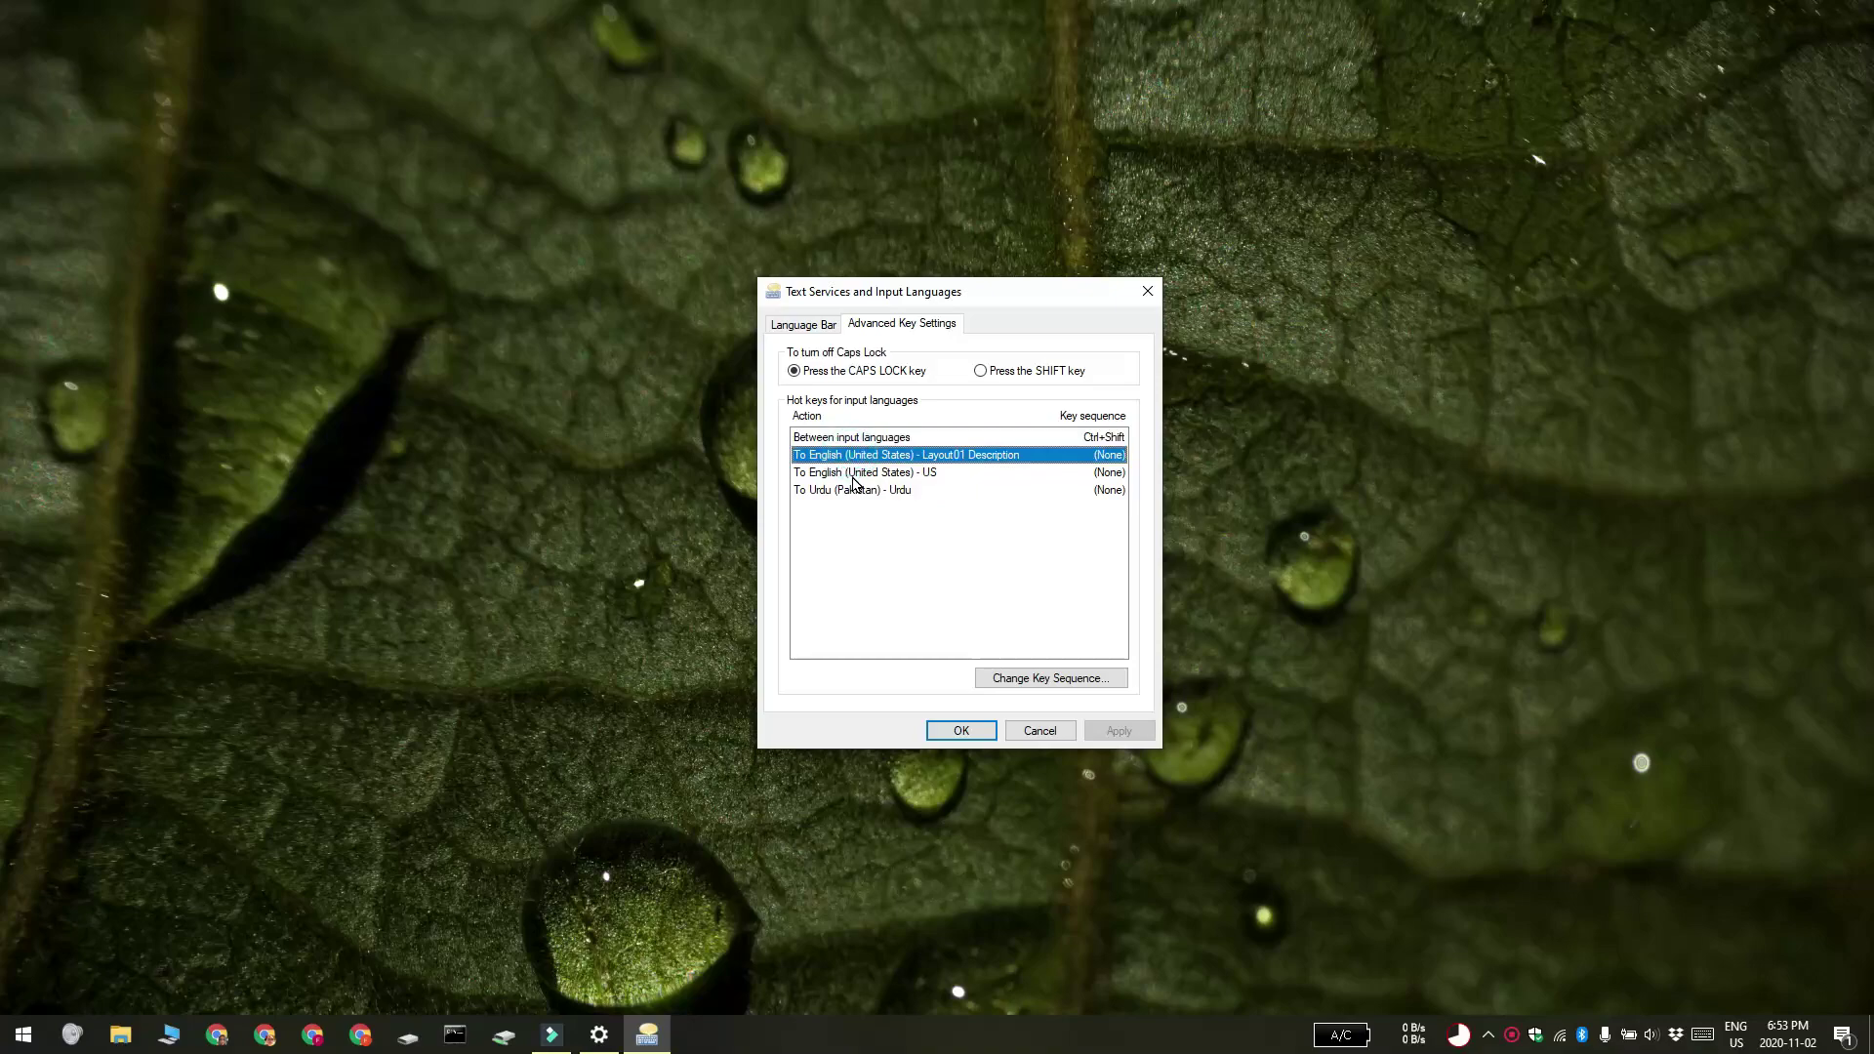
{"action": "left_click", "coordinate": [852, 491]}
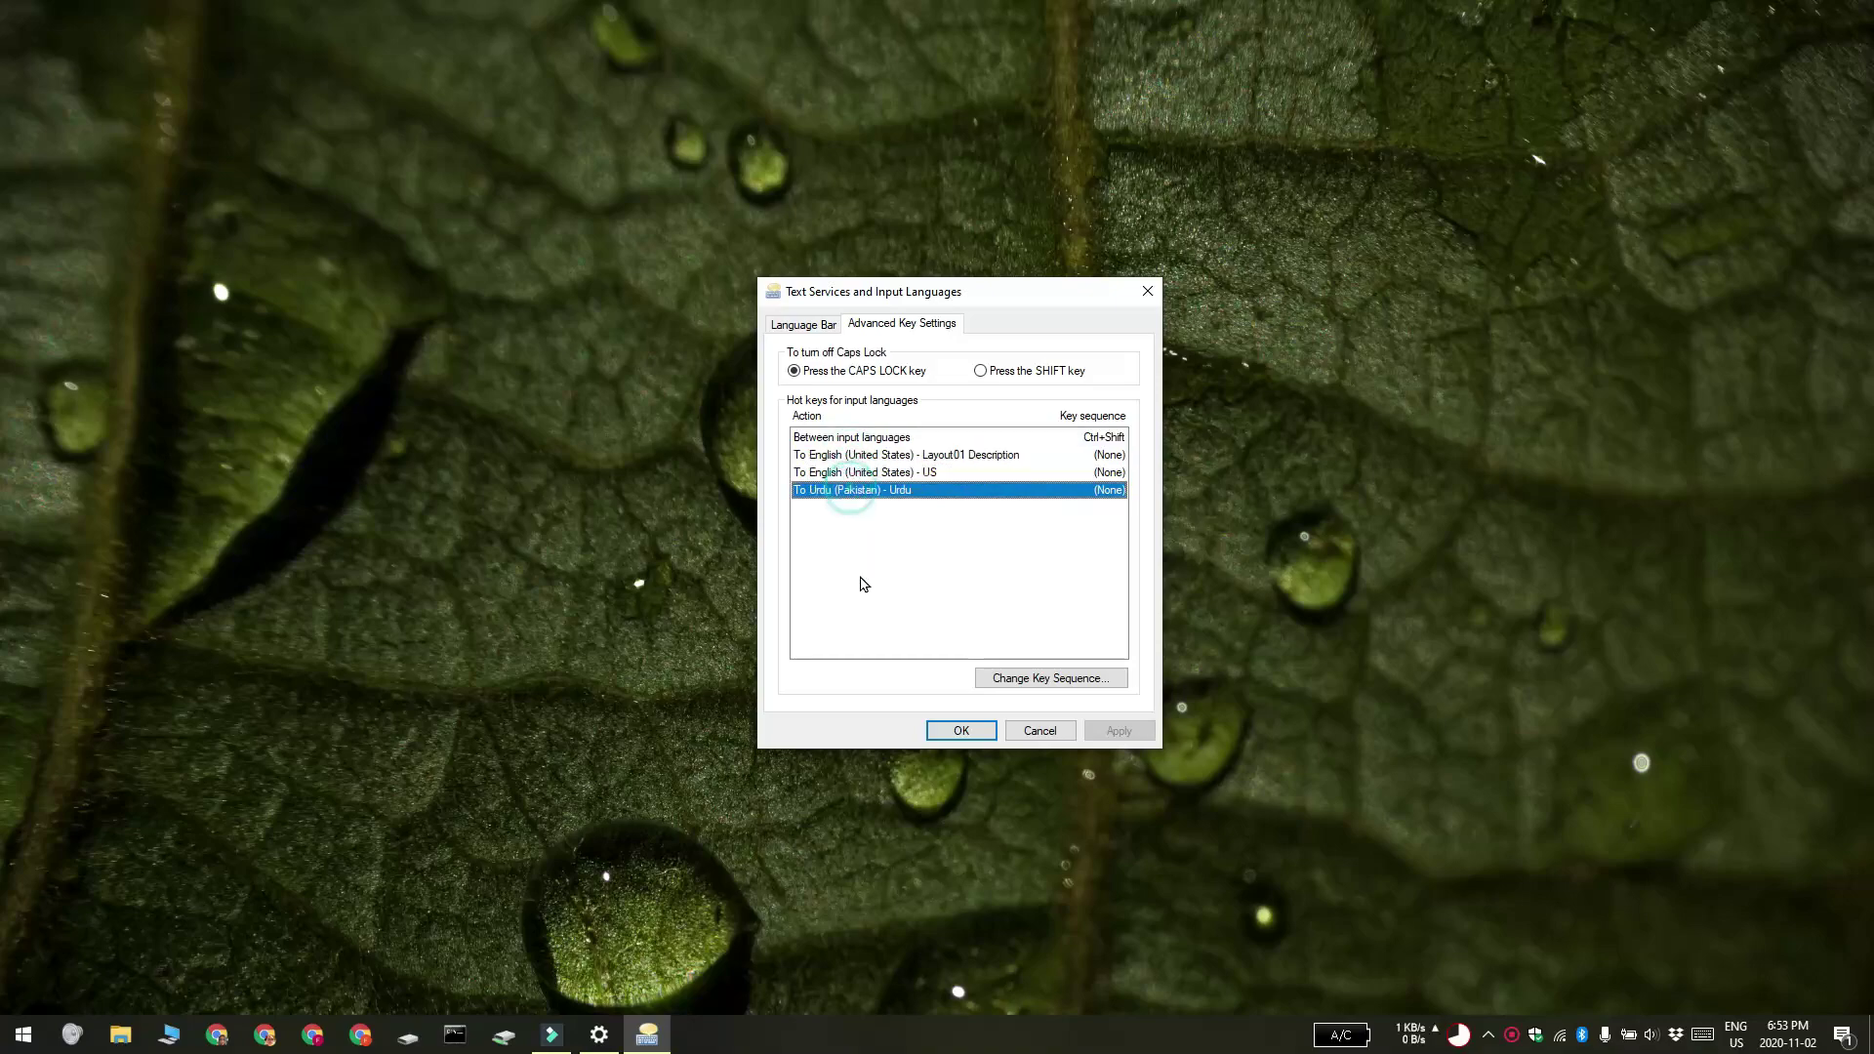
{"action": "left_click", "coordinate": [884, 437]}
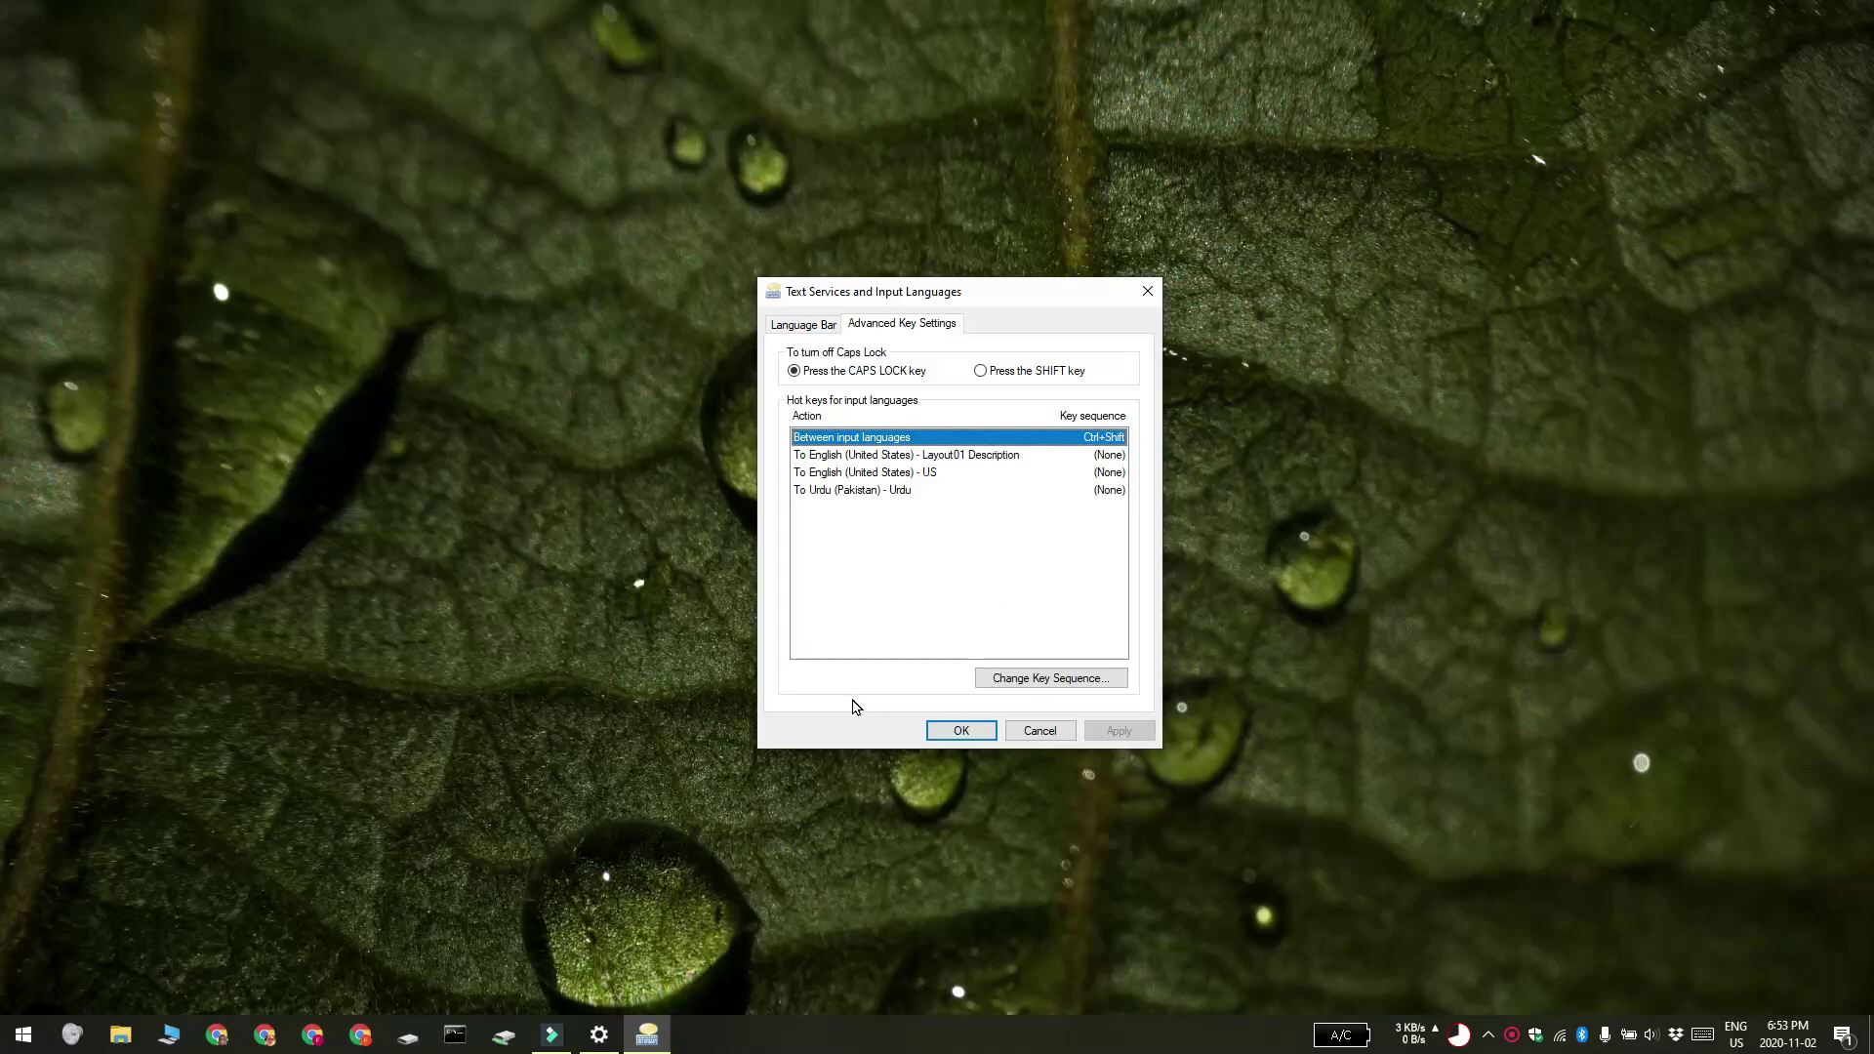
{"action": "key", "text": "super+space"}
{"action": "key", "text": "super+space"}
{"action": "key", "text": "super+space"}
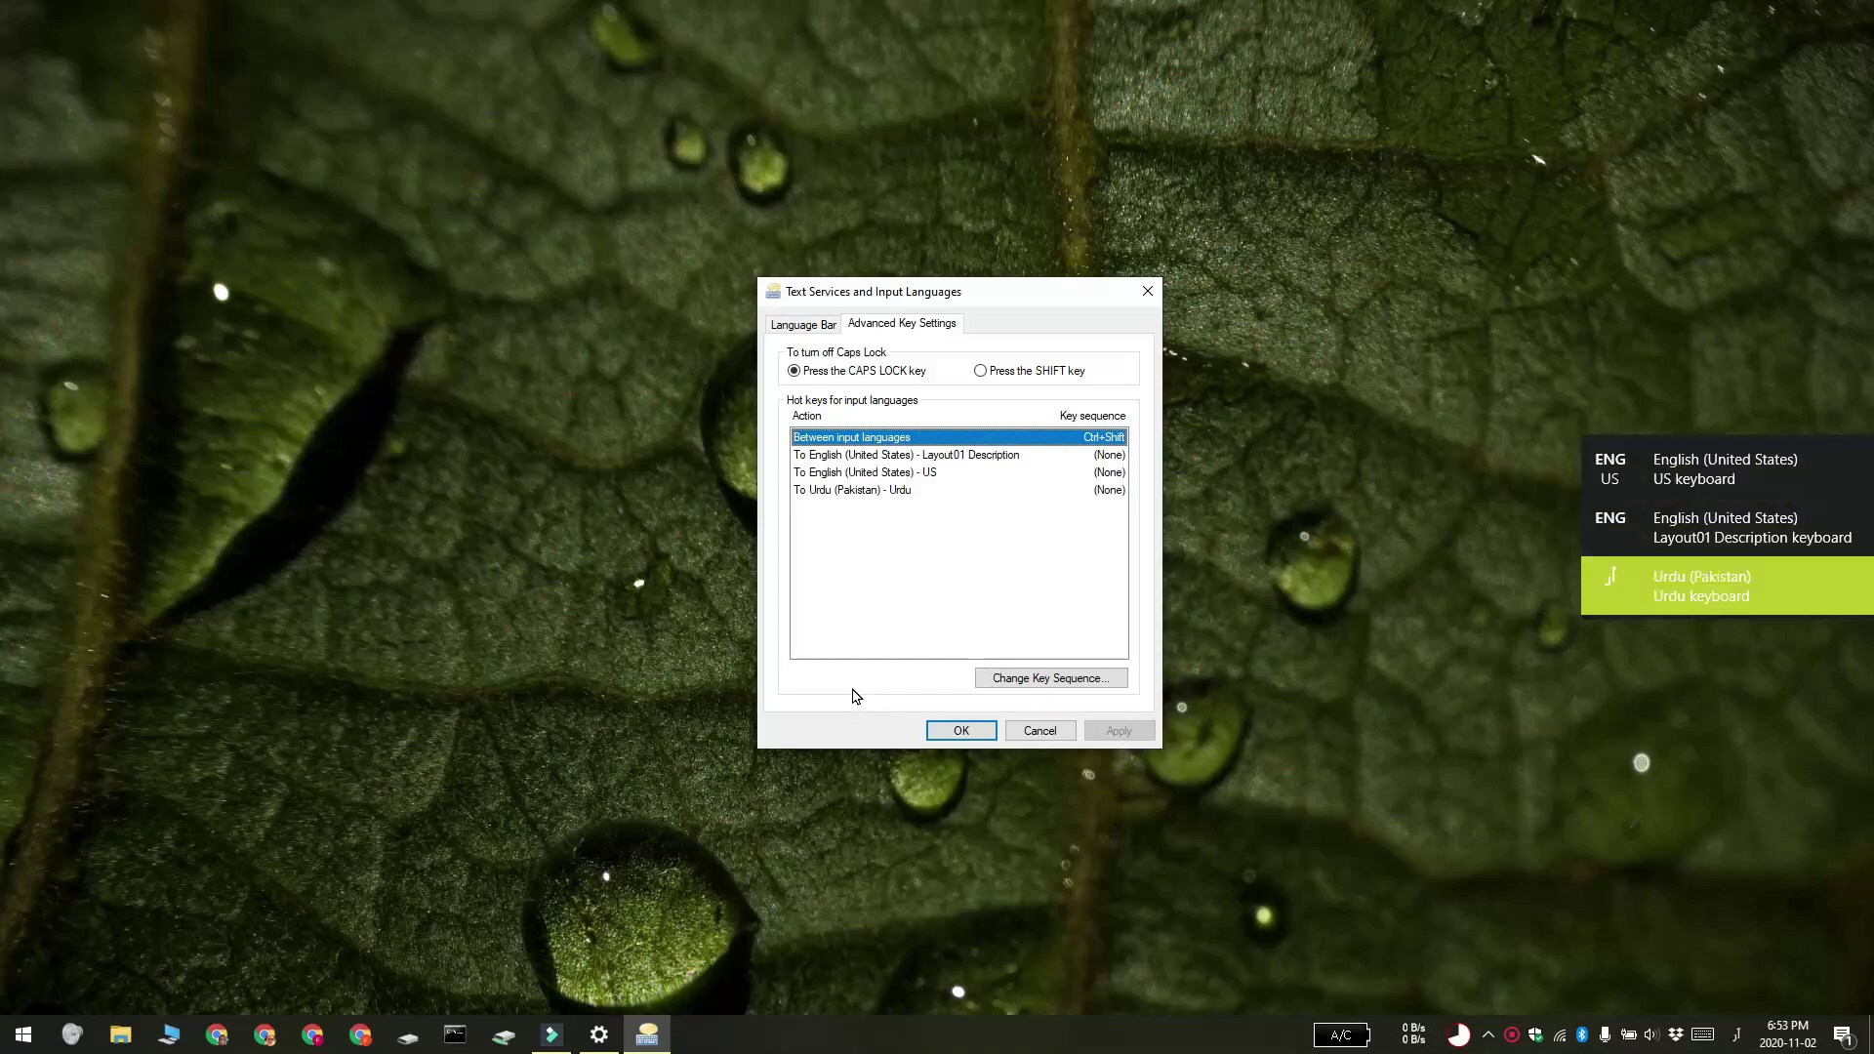
{"action": "key", "text": "super+space"}
{"action": "key", "text": "super+space"}
{"action": "key", "text": "super+space"}
{"action": "key", "text": "super+space"}
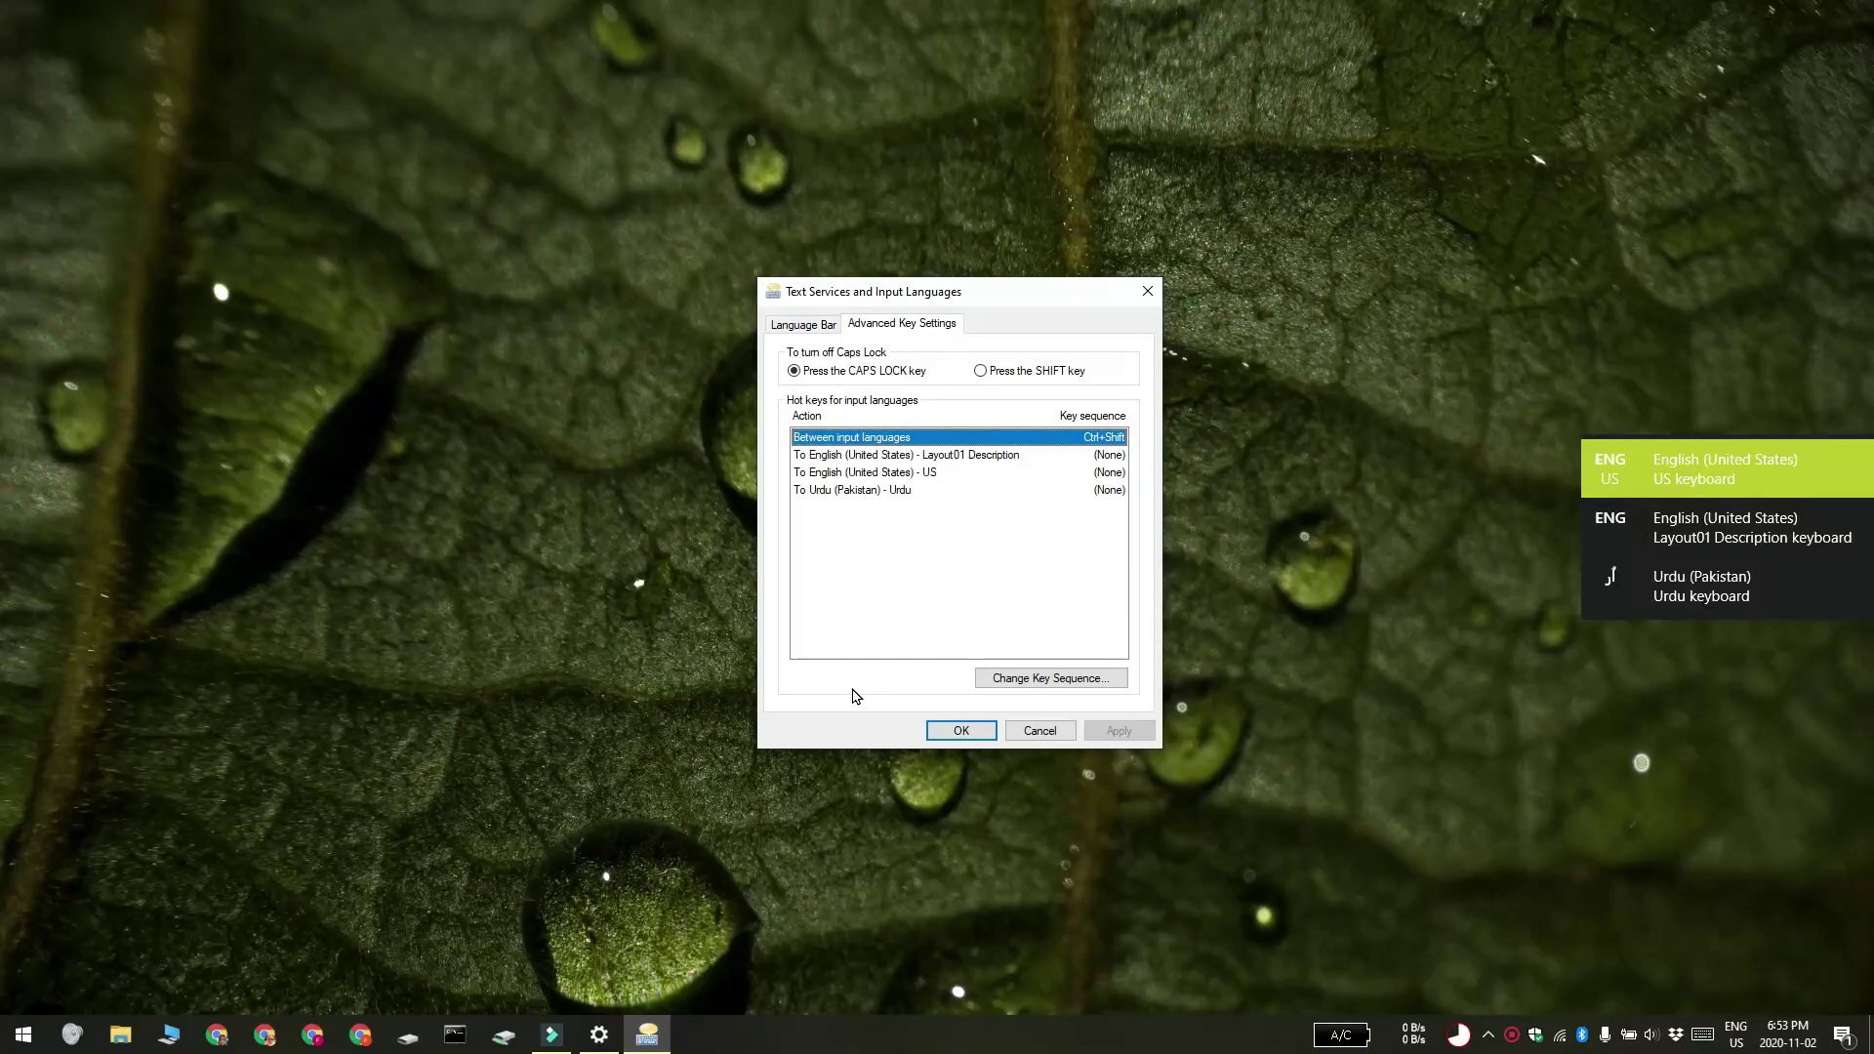
Enable a Ctrl+0 key sequence on the 'To Urdu (Pakistan) - Urdu' hotkey entry
{"action": "left_click", "coordinate": [887, 493]}
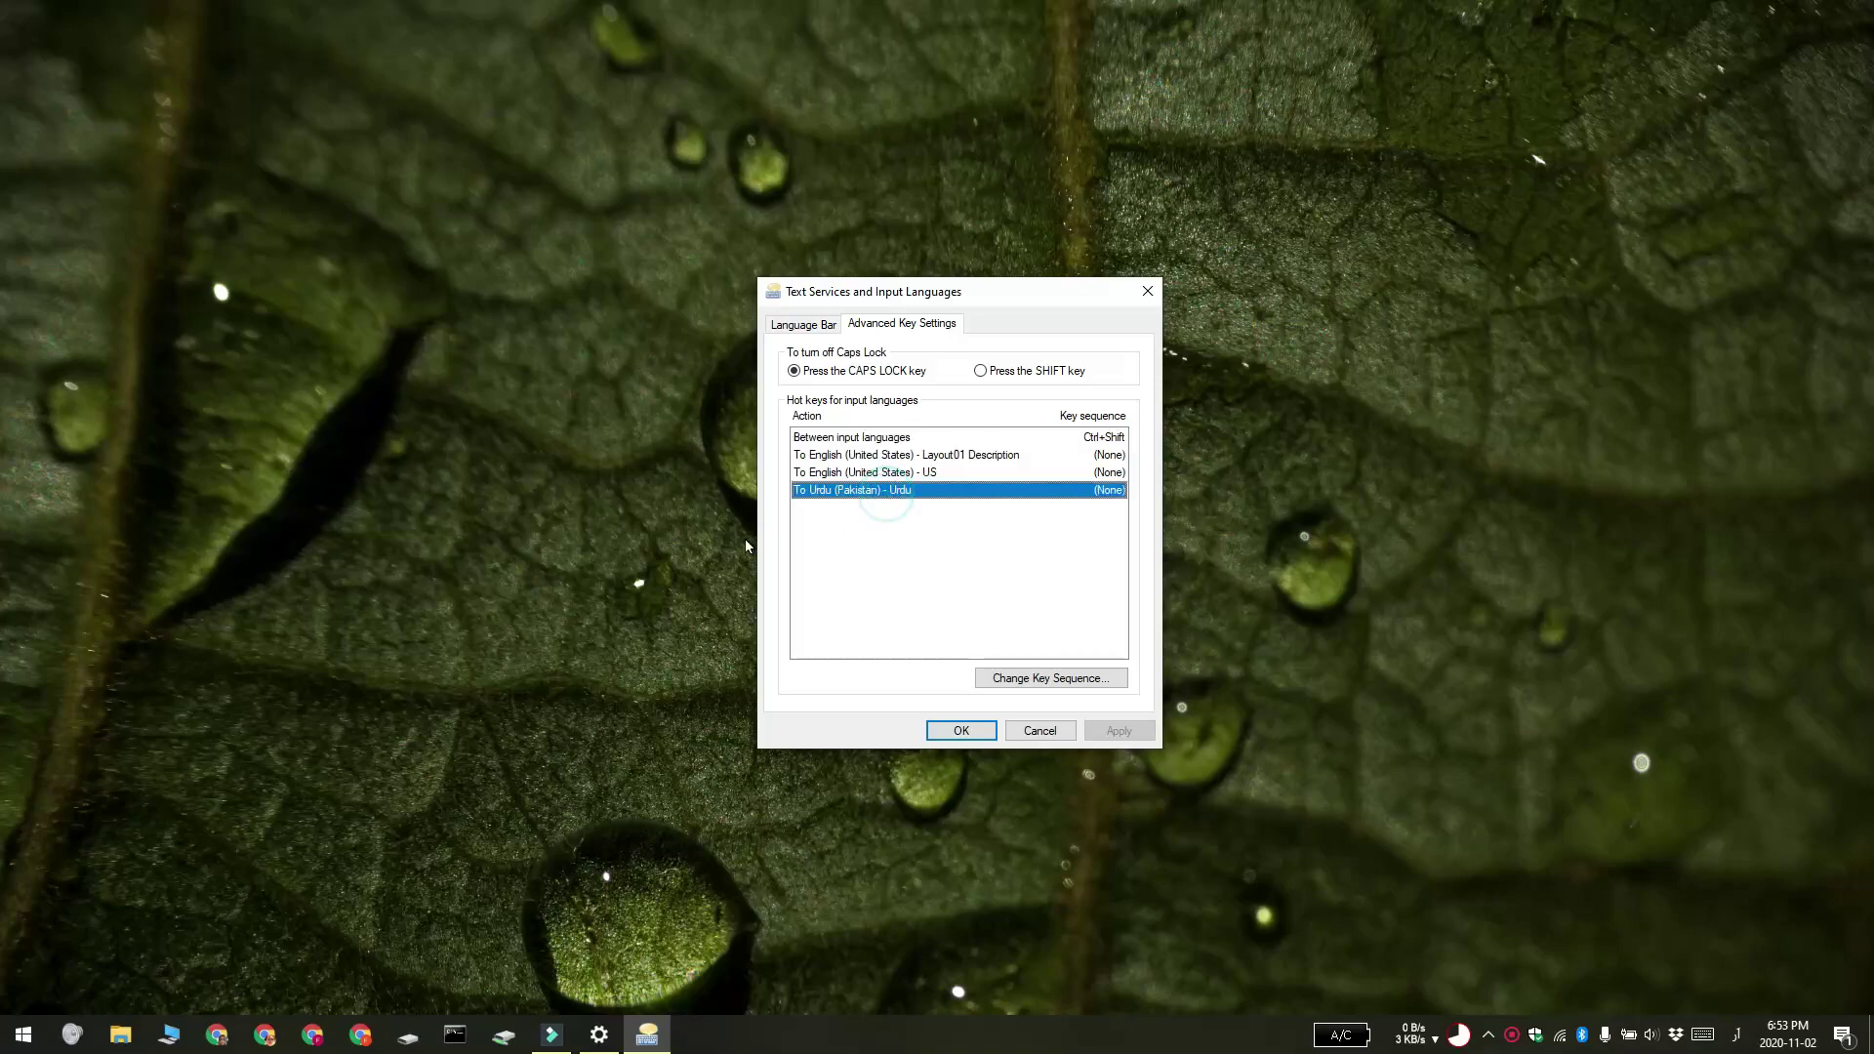
{"action": "left_click", "coordinate": [1049, 678]}
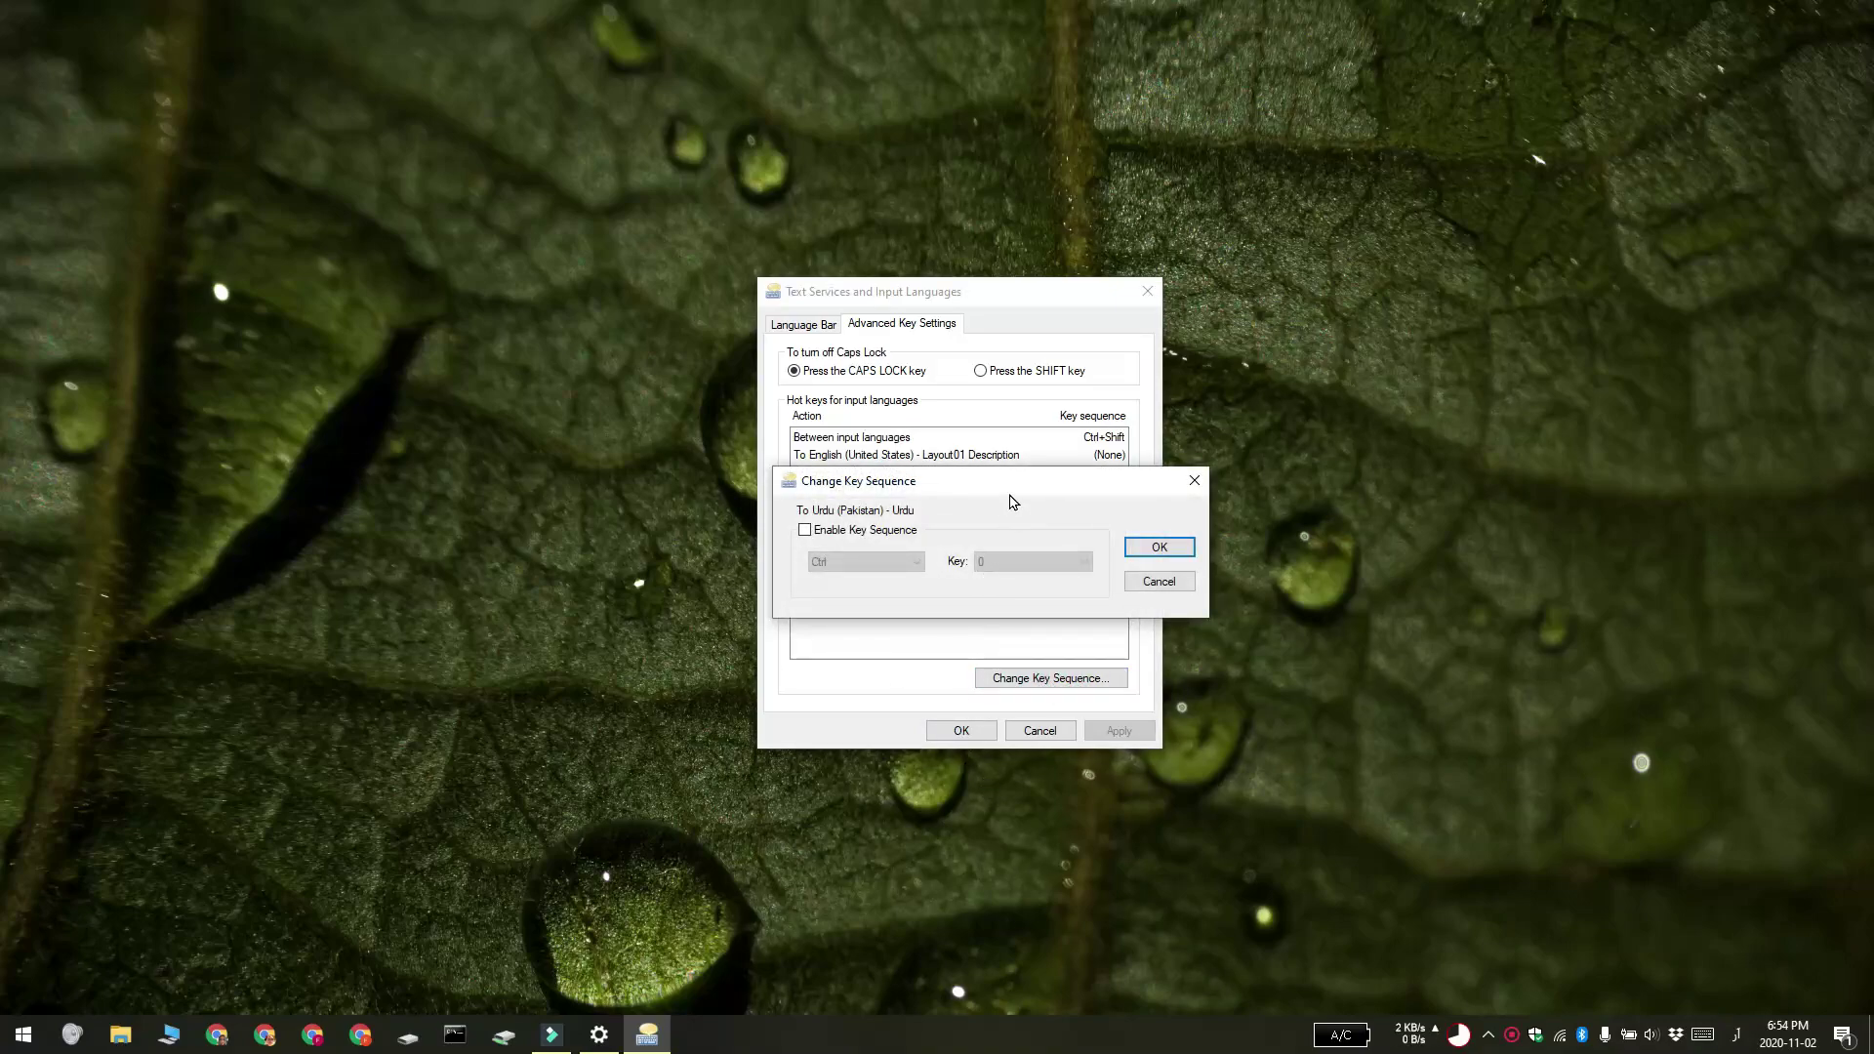
{"action": "left_click_drag", "start_coordinate": [1012, 484], "coordinate": [1423, 442]}
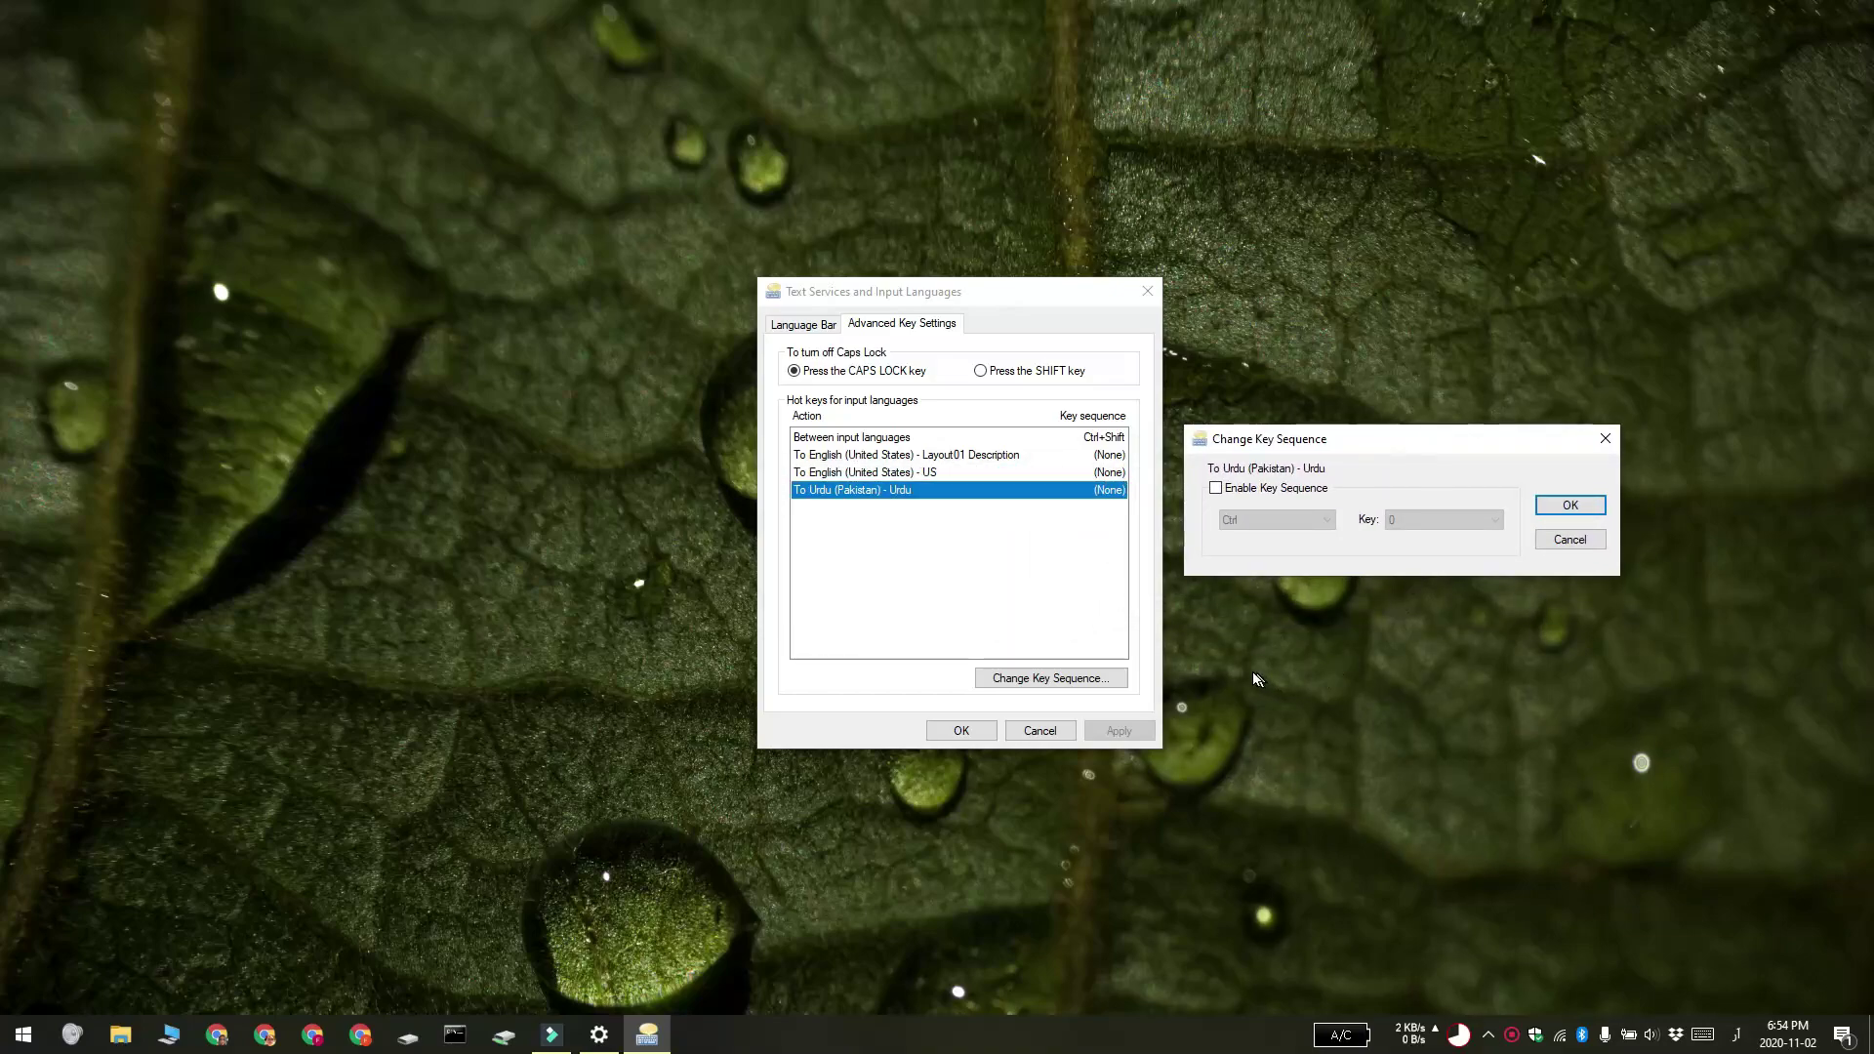
{"action": "left_click", "coordinate": [1215, 488]}
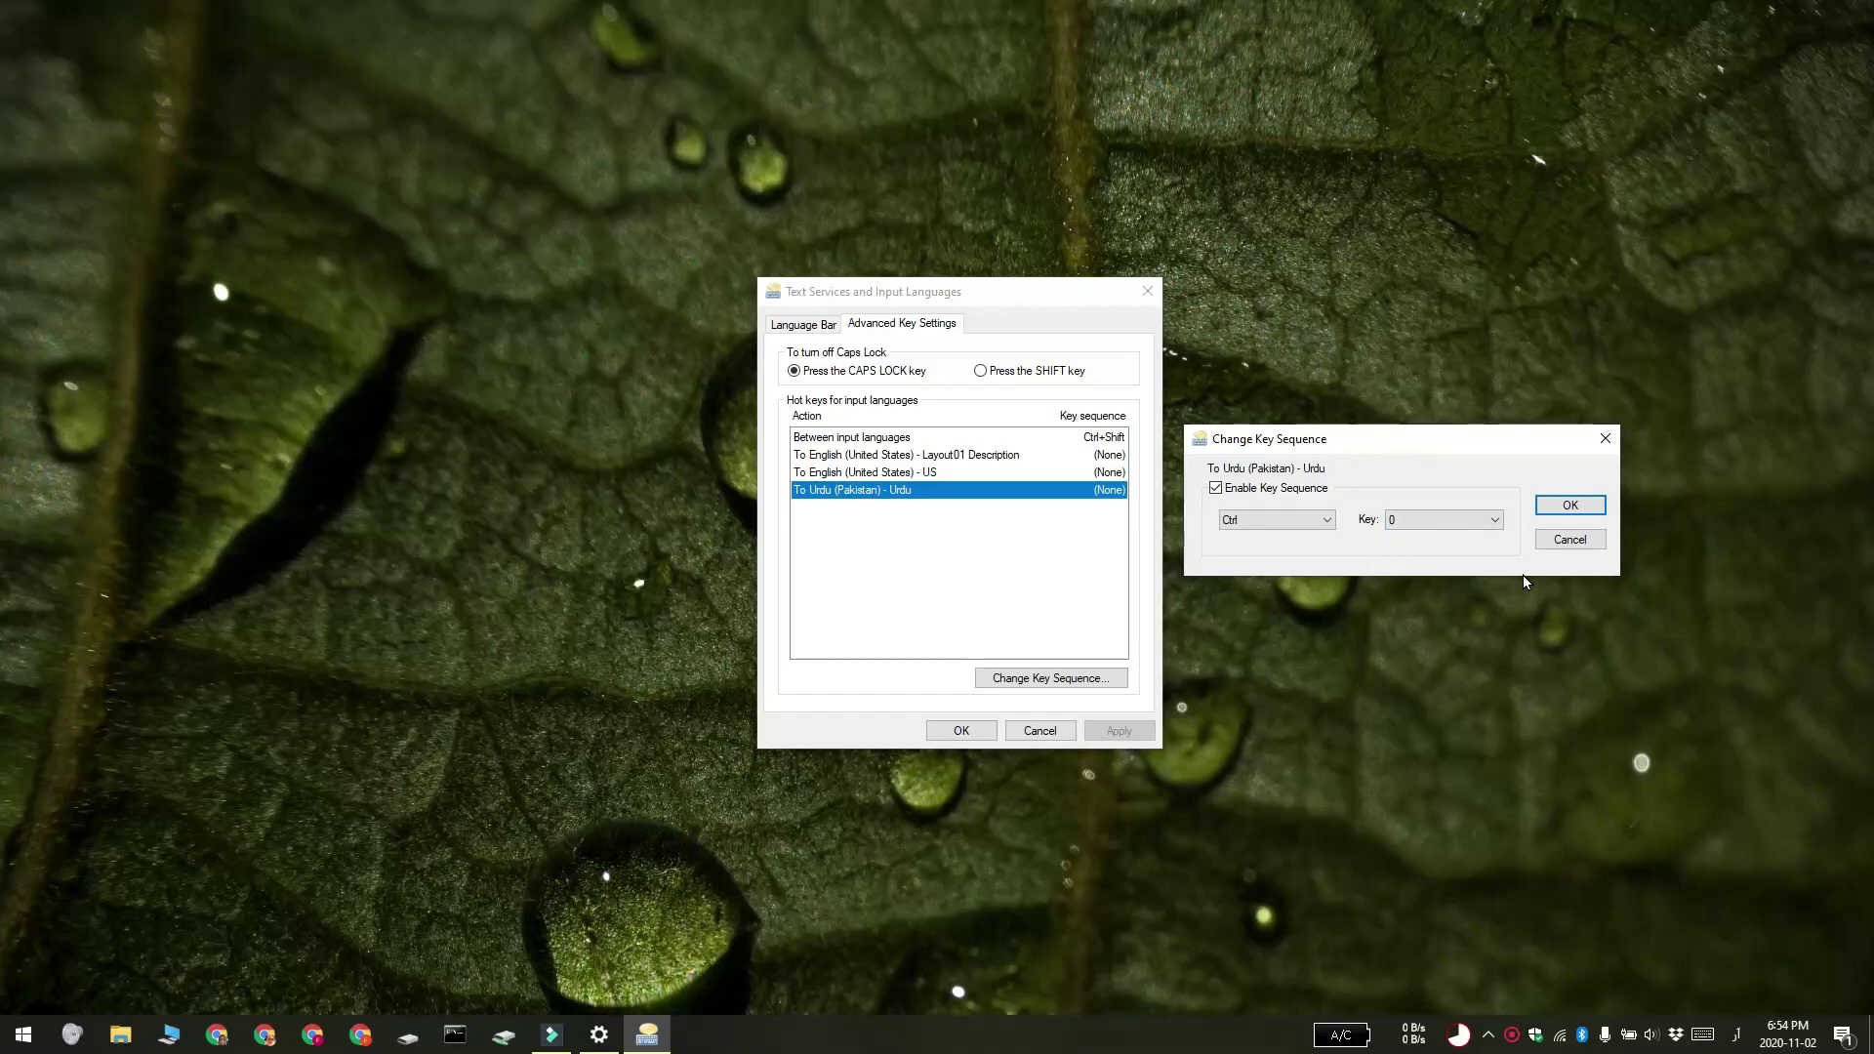
{"action": "left_click", "coordinate": [1571, 505]}
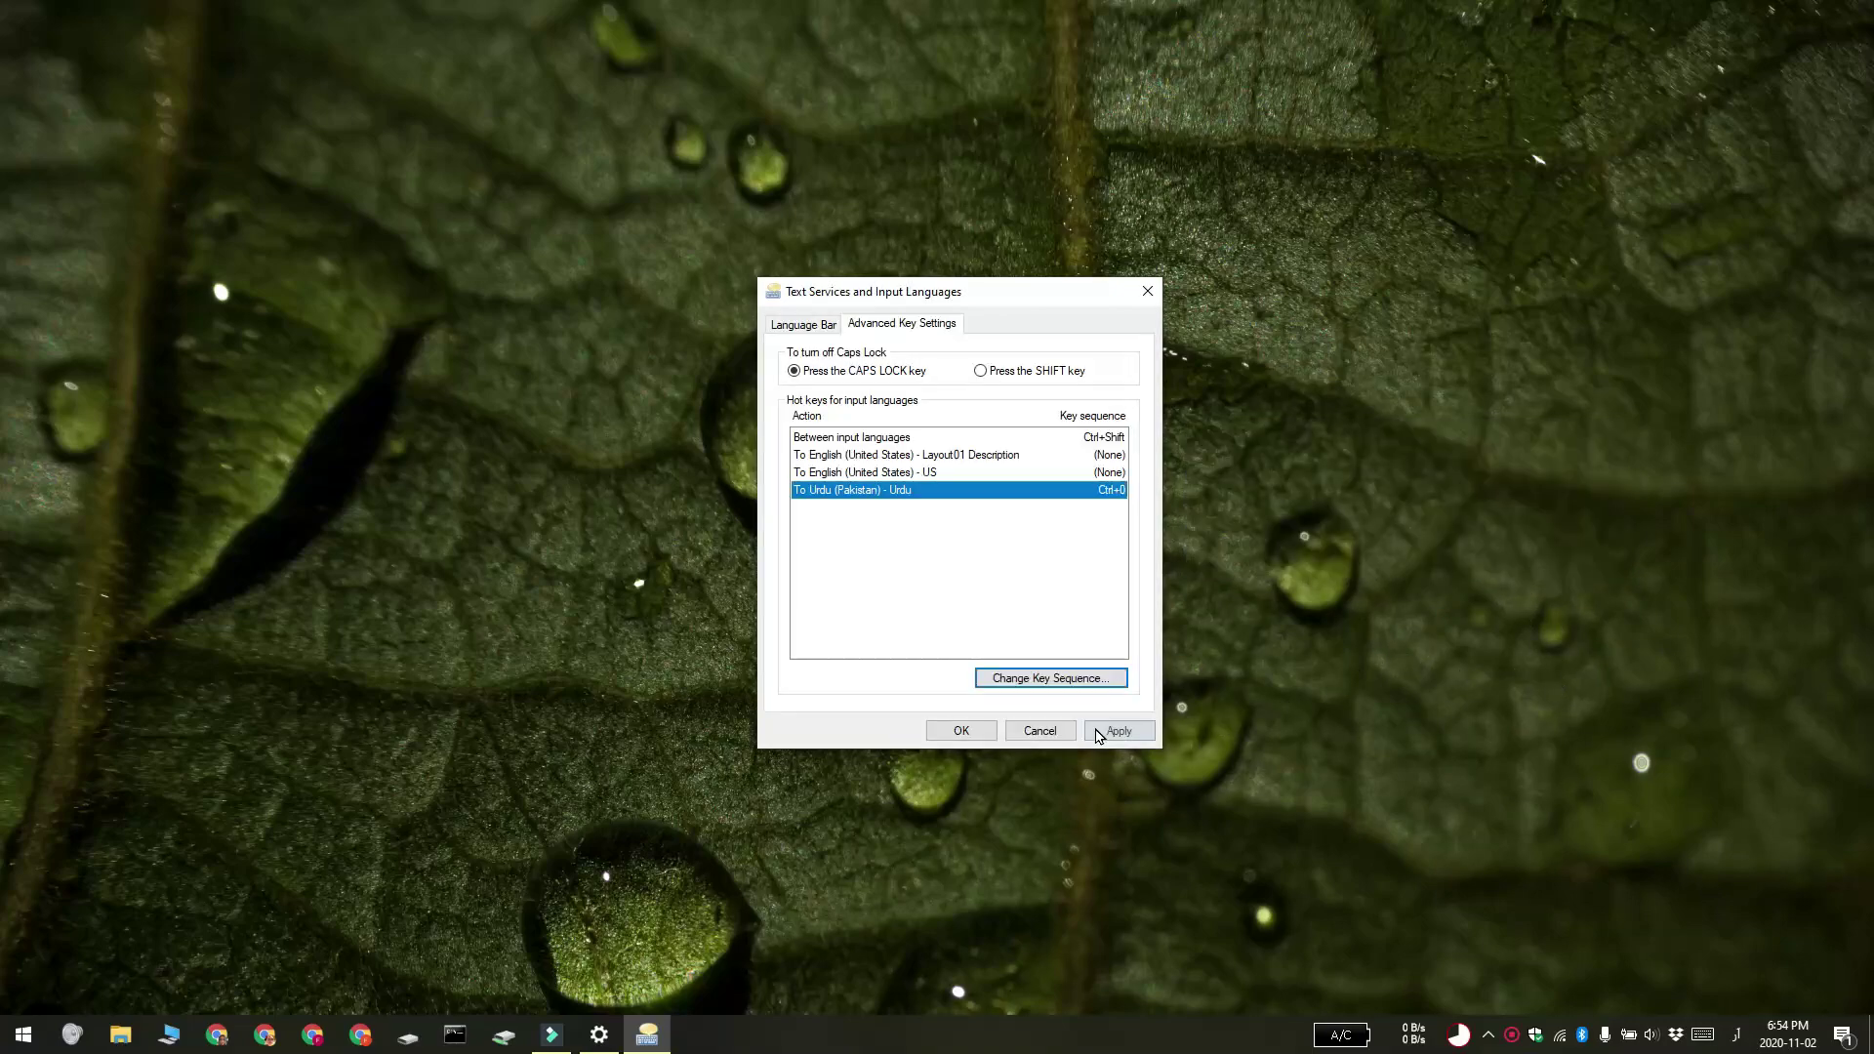